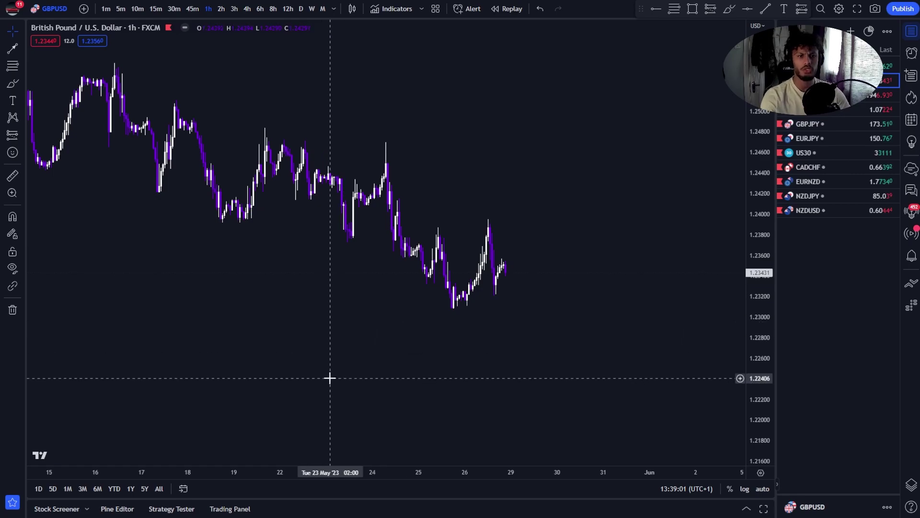
# - Zoom and pan the GBPUSD 1h chart to frame the candles from 22 May into early June
pyautogui.scroll(3, 508, 289)
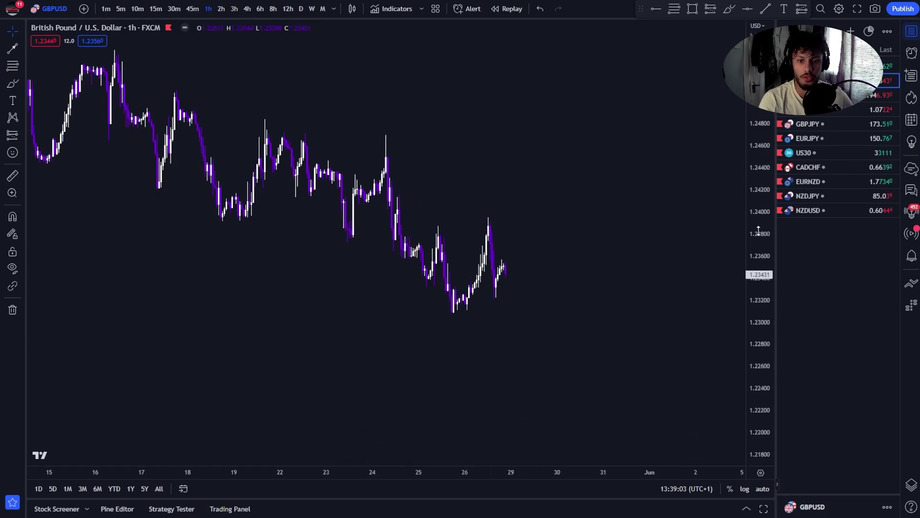
pyautogui.moveTo(507, 290); pyautogui.dragTo(593, 287)
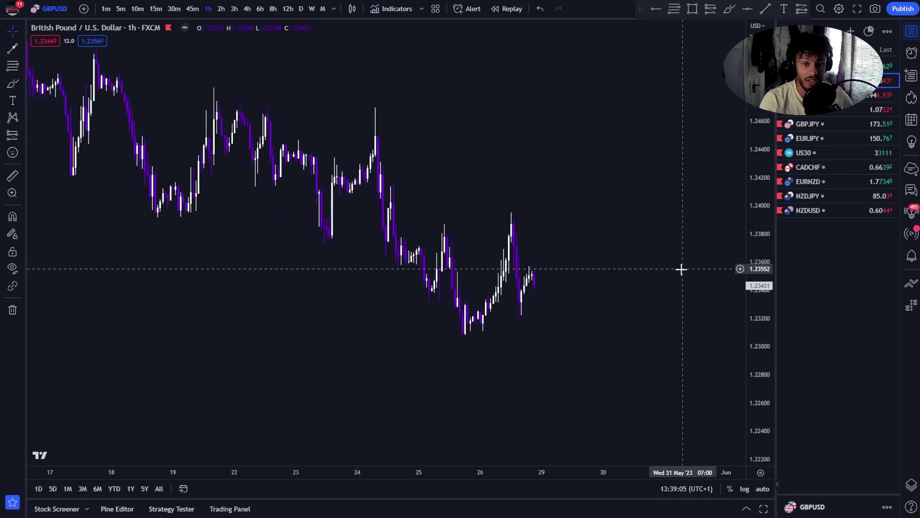
pyautogui.scroll(2, 623, 270)
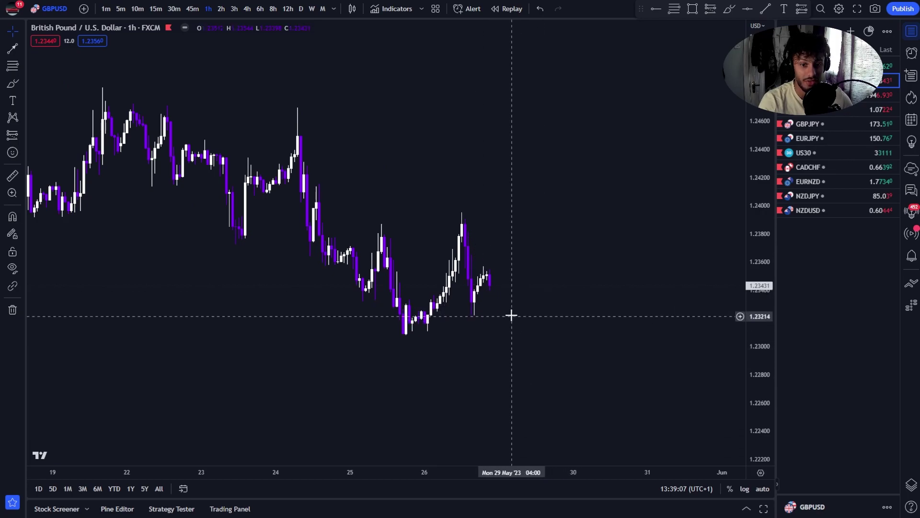
pyautogui.scroll(4, 511, 316)
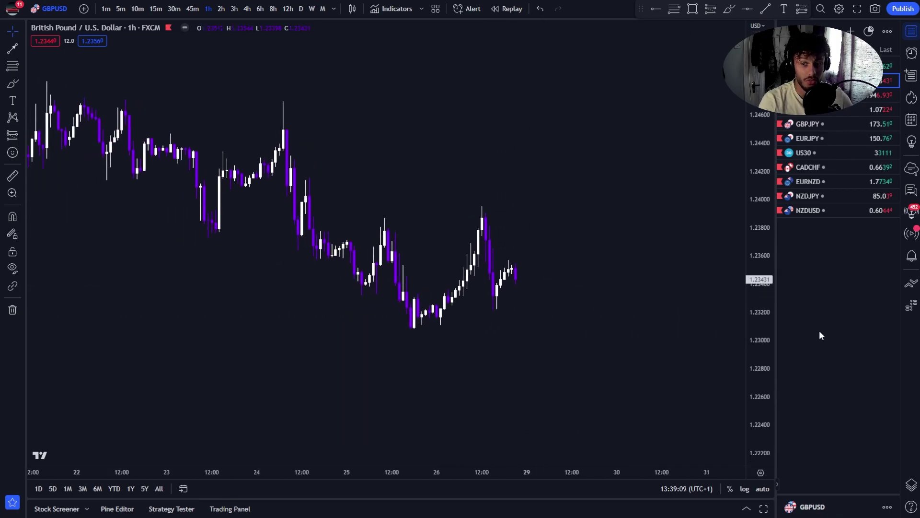
pyautogui.scroll(2, 684, 295)
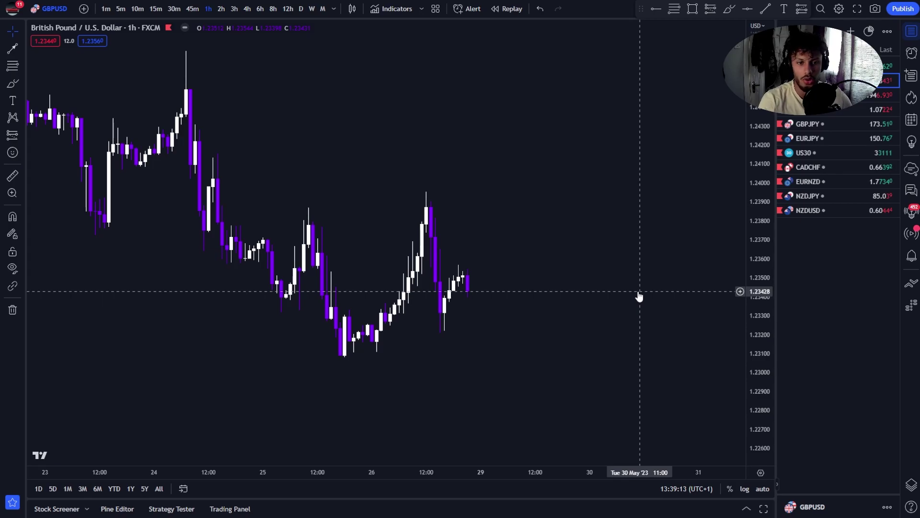
pyautogui.moveTo(540, 281)
pyautogui.mouseDown()
pyautogui.moveTo(624, 293)
pyautogui.moveTo(551, 288)
pyautogui.mouseUp()
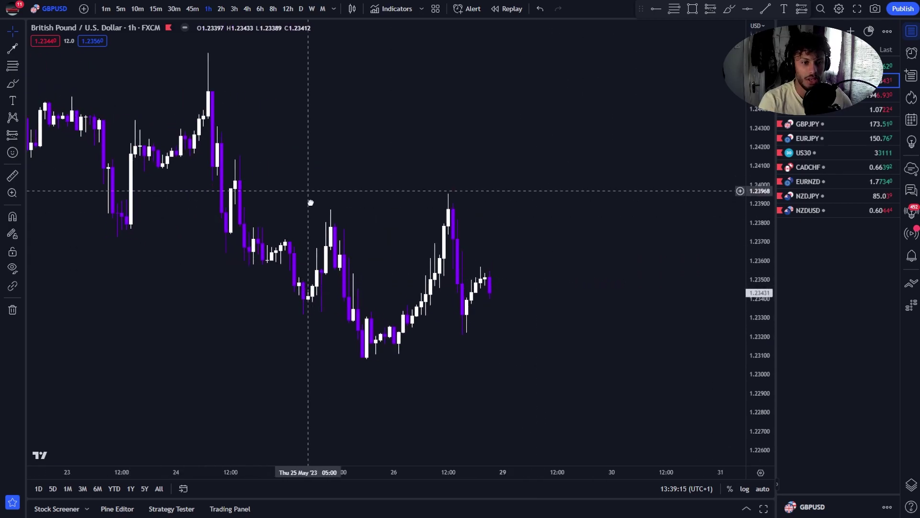
pyautogui.scroll(-5, 273, 195)
pyautogui.scroll(-3, 661, 325)
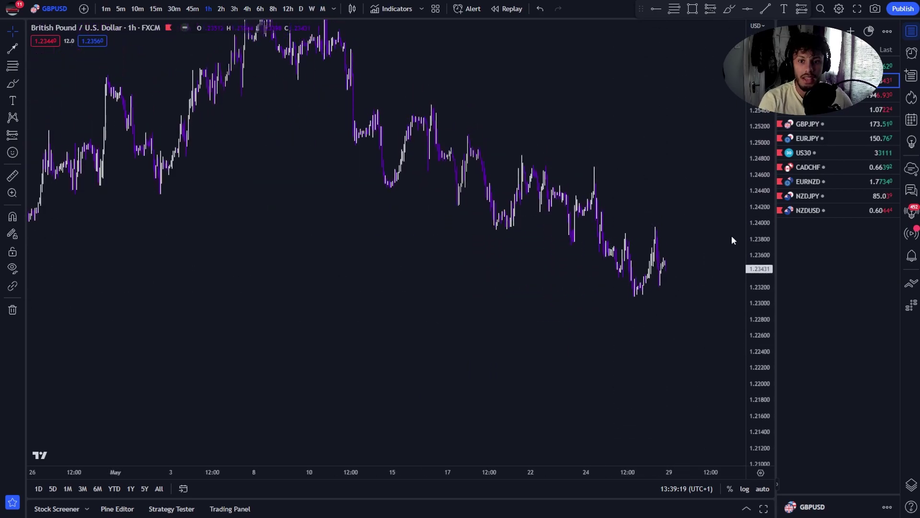
pyautogui.moveTo(435, 267); pyautogui.dragTo(380, 276)
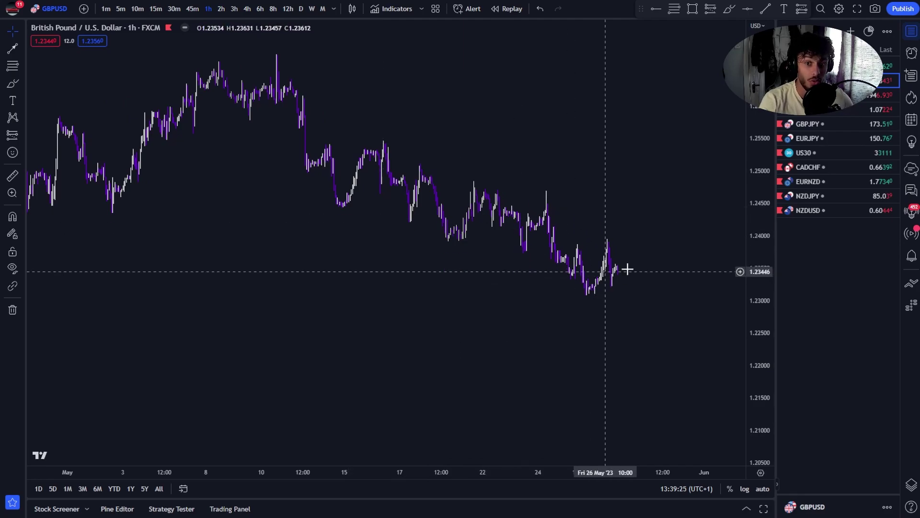
pyautogui.scroll(5, 643, 163)
pyautogui.moveTo(618, 281); pyautogui.dragTo(493, 285)
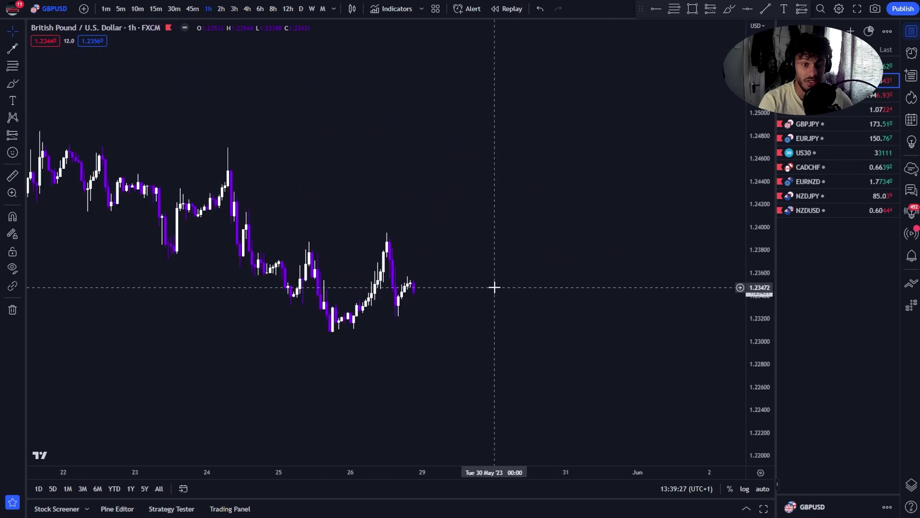
pyautogui.scroll(3, 729, 294)
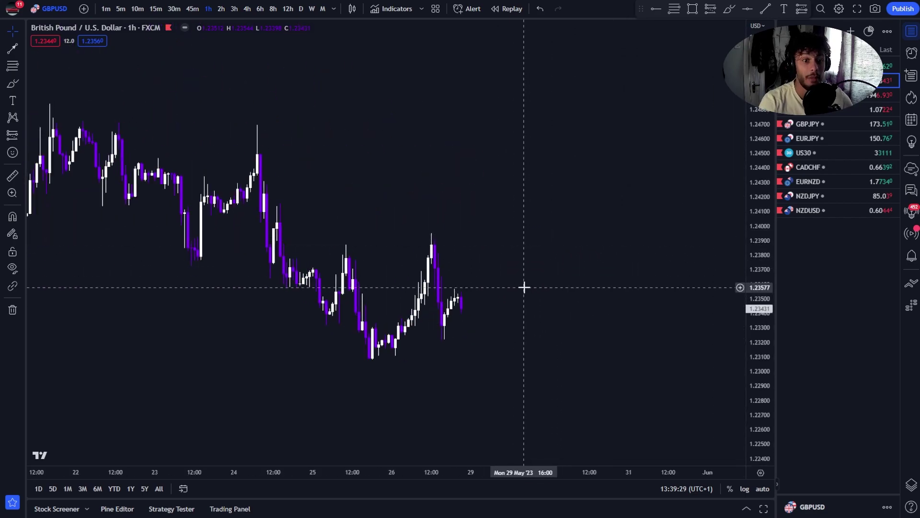
pyautogui.moveTo(238, 195); pyautogui.dragTo(254, 154)
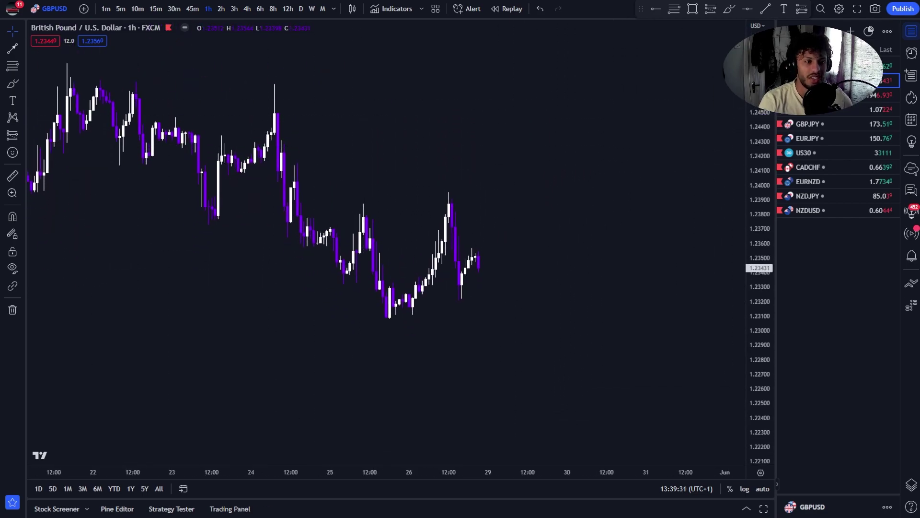
# - Draw two rectangle zones, one below 1.2380 and one around 1.2400–1.2415
pyautogui.click(23, 85)
pyautogui.click(53, 122)
pyautogui.click(356, 218)
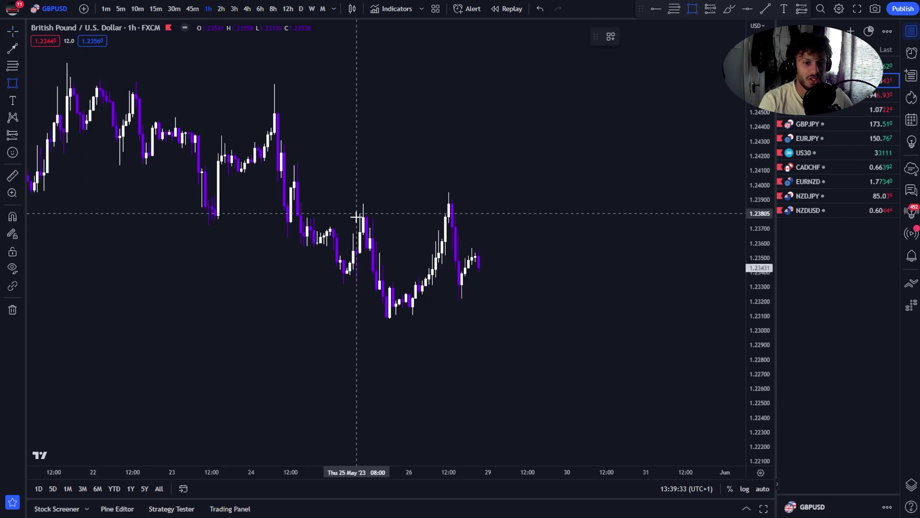
pyautogui.click(525, 242)
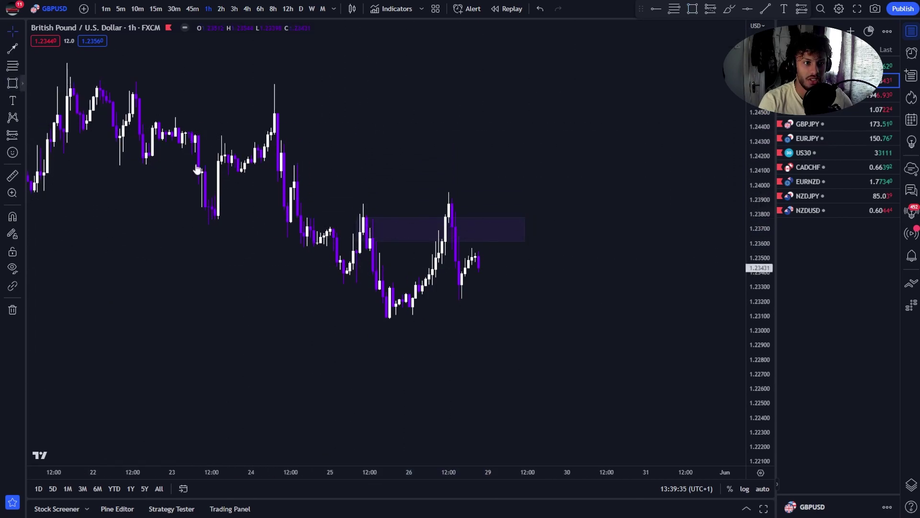
pyautogui.click(297, 164)
pyautogui.click(564, 188)
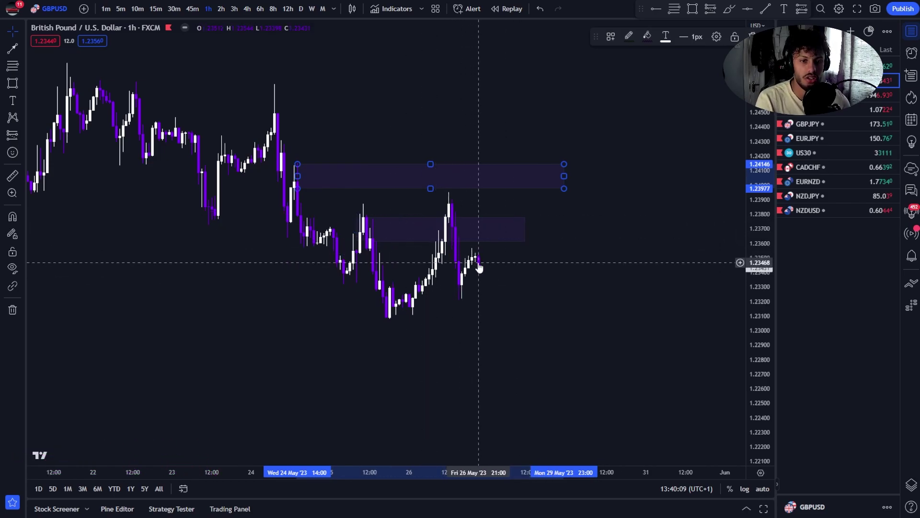
# - Zoom and pan the chart to review the two purple zones
pyautogui.click(514, 259)
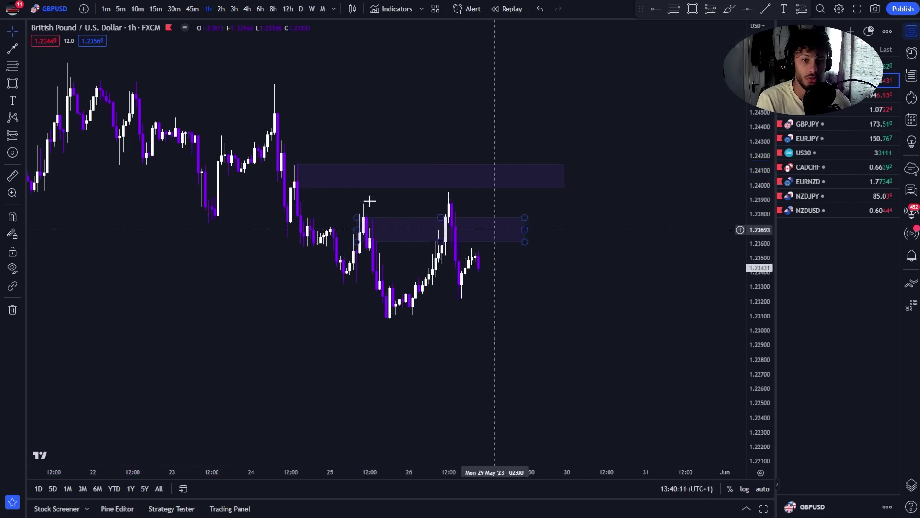
pyautogui.scroll(2, 651, 273)
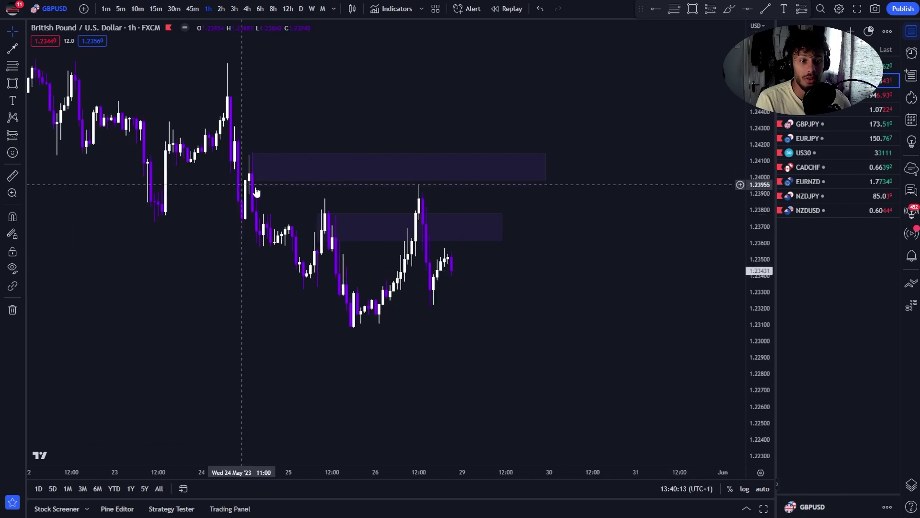
pyautogui.moveTo(671, 283); pyautogui.dragTo(745, 294)
pyautogui.scroll(2, 575, 250)
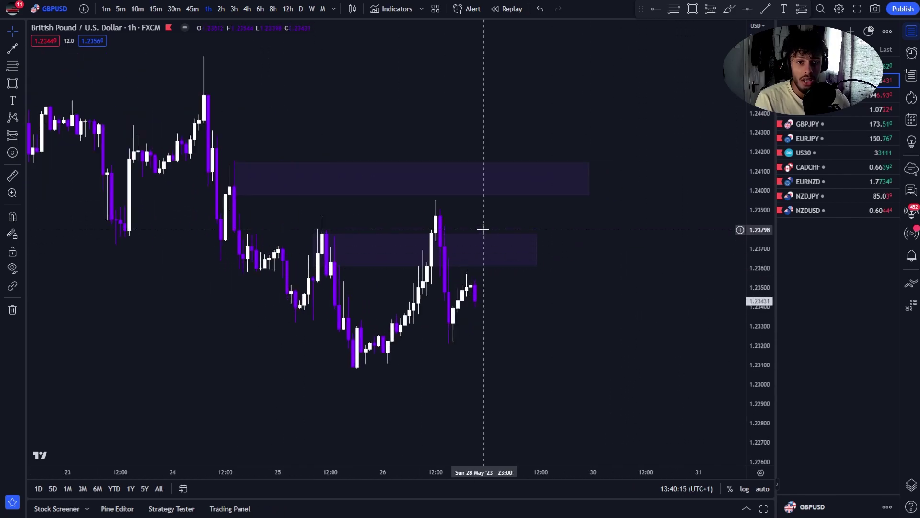
pyautogui.scroll(2, 527, 297)
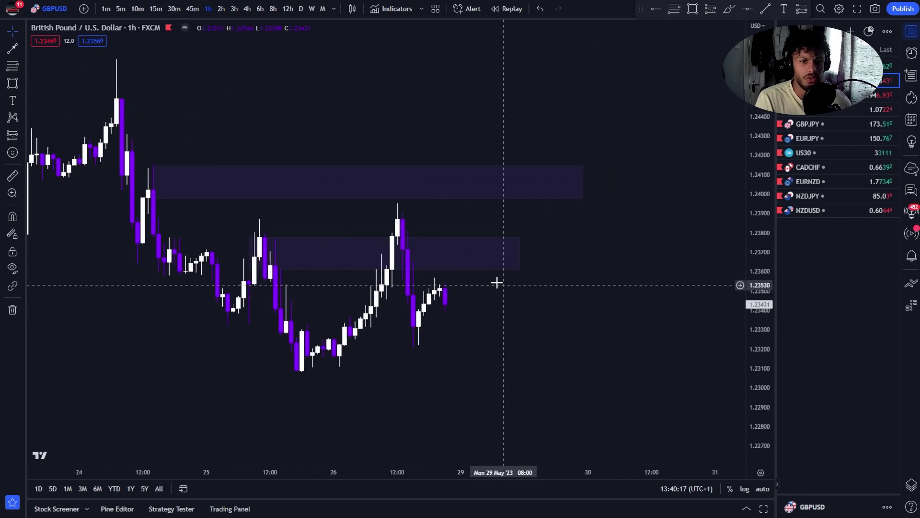
pyautogui.moveTo(495, 281); pyautogui.dragTo(602, 222)
pyautogui.click(243, 207)
pyautogui.click(165, 217)
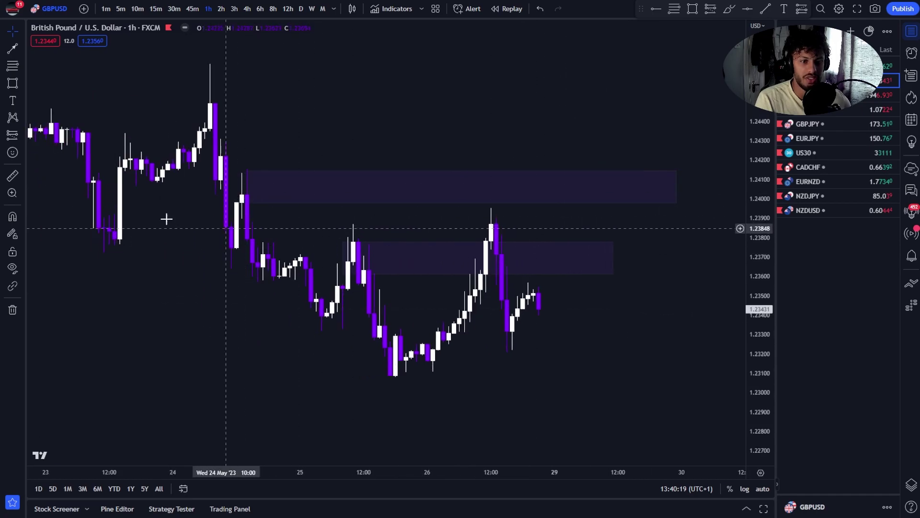
pyautogui.click(10, 137)
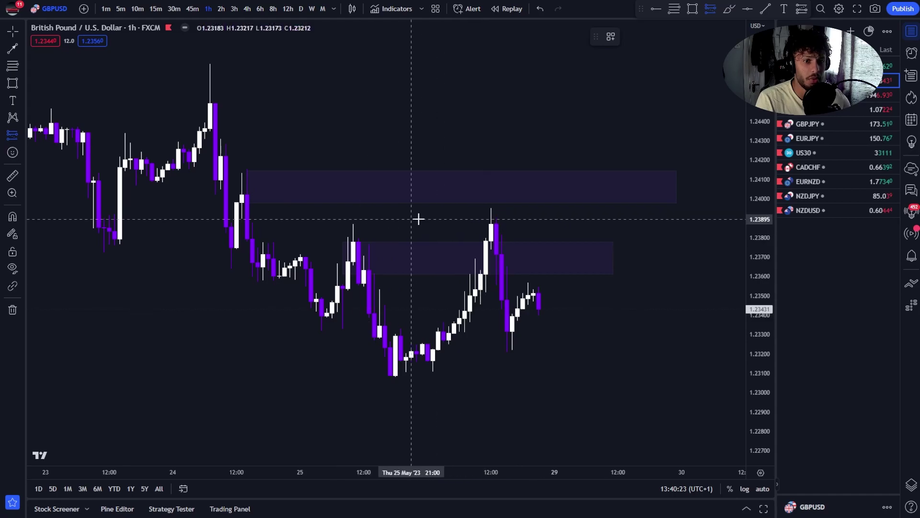
# - Try a short position at the 26 May high, undo it, and trim the upper zone to match the lower one
pyautogui.click(490, 213)
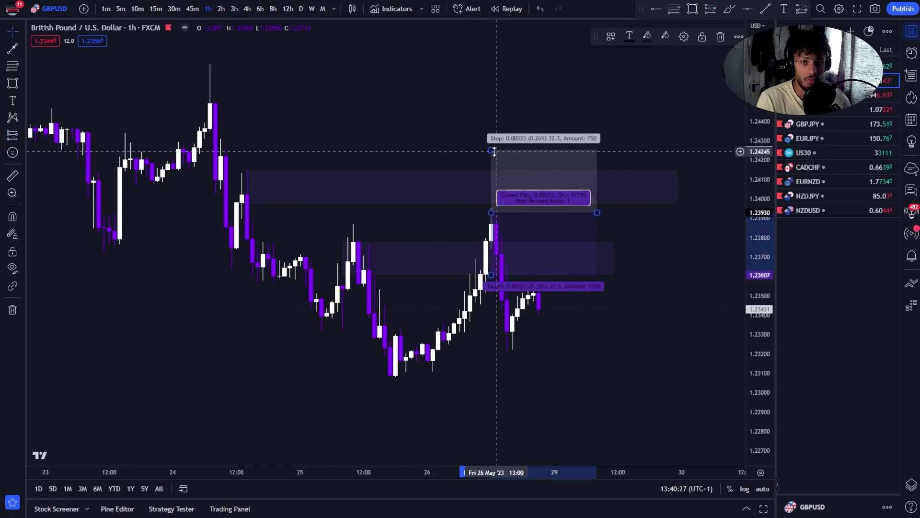
pyautogui.moveTo(491, 150); pyautogui.dragTo(490, 174)
pyautogui.click(26, 338)
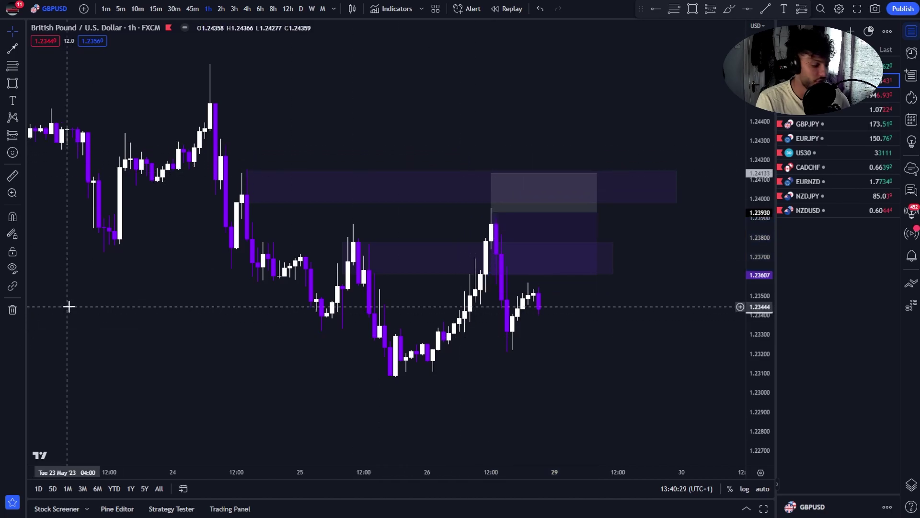
pyautogui.hotkey('ctrl', 'z')
pyautogui.hotkey('ctrl', 'z')
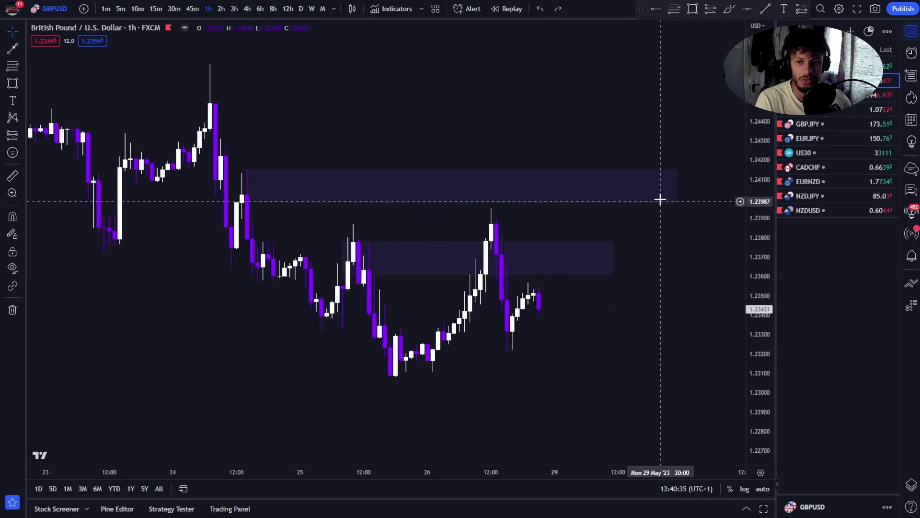
pyautogui.moveTo(674, 188); pyautogui.dragTo(614, 188)
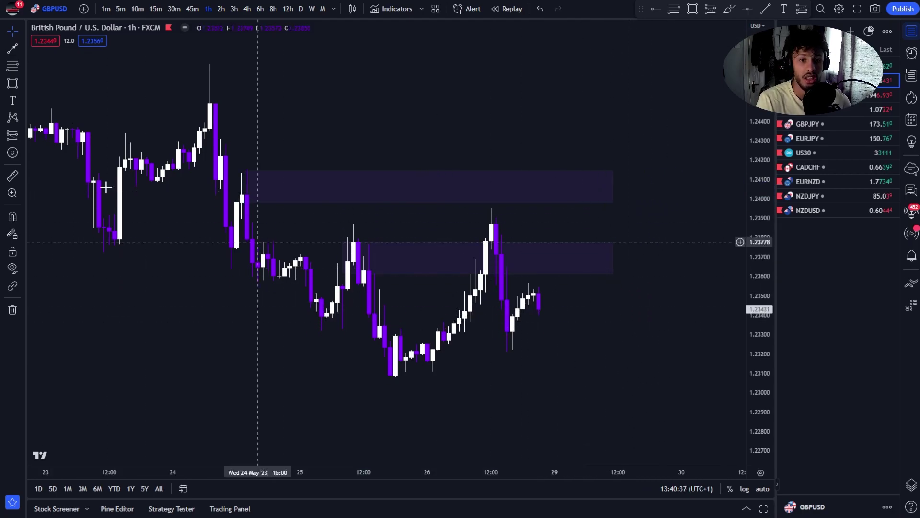
pyautogui.click(12, 49)
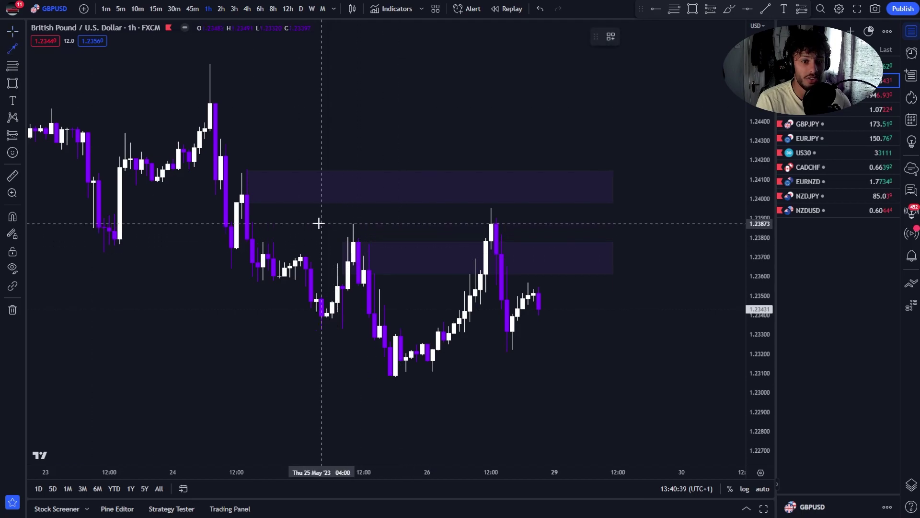
# - Draw a trend line at the 25 May high with the saved INNER LQ style
pyautogui.click(316, 223)
pyautogui.click(385, 224)
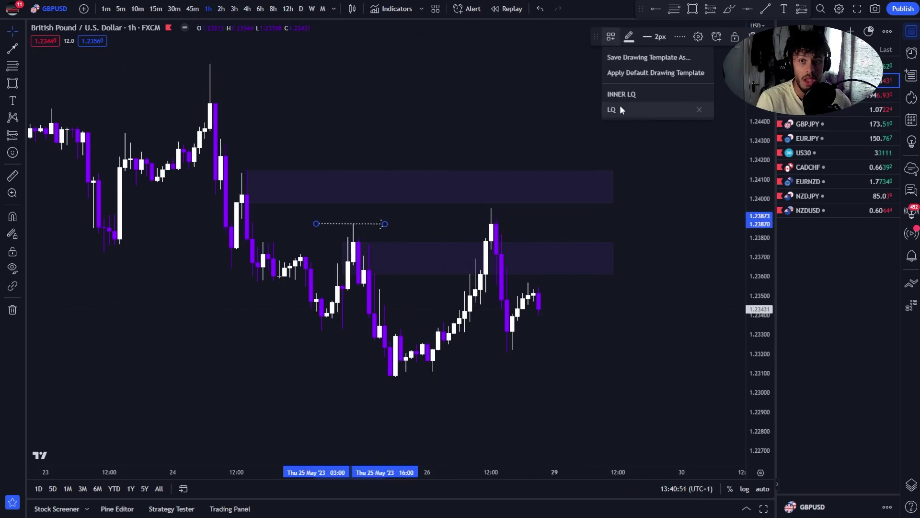
pyautogui.click(714, 238)
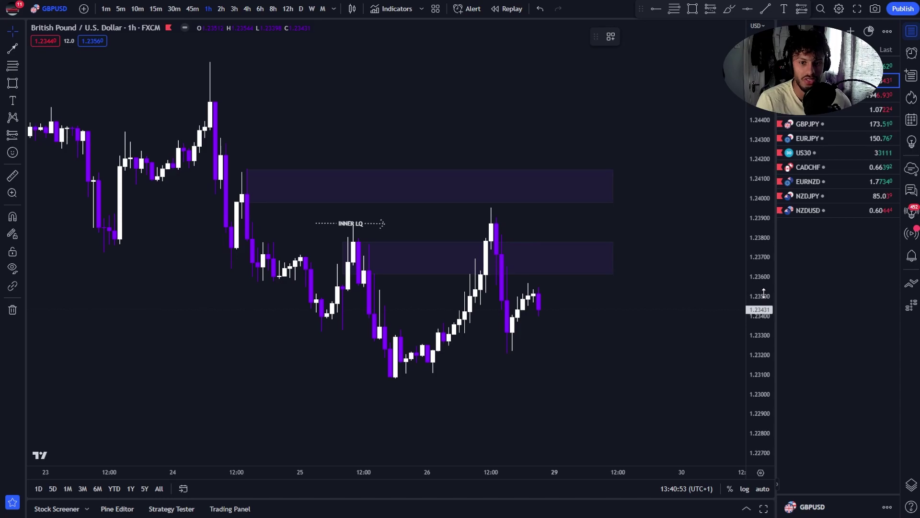
# - Extend the upper zone's bottom edge down to just above the INNER LQ line
pyautogui.scroll(2, 628, 379)
pyautogui.hscroll(-3, 628, 378)
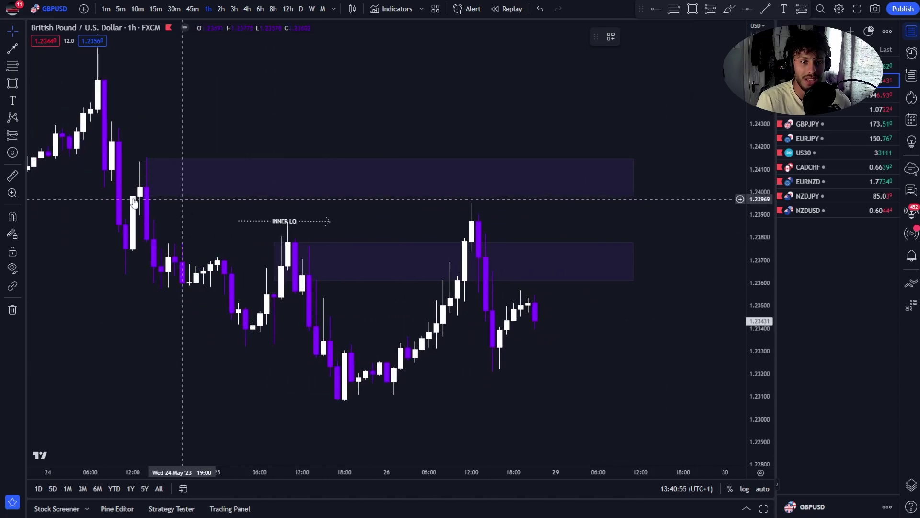
pyautogui.moveTo(146, 196); pyautogui.dragTo(141, 211)
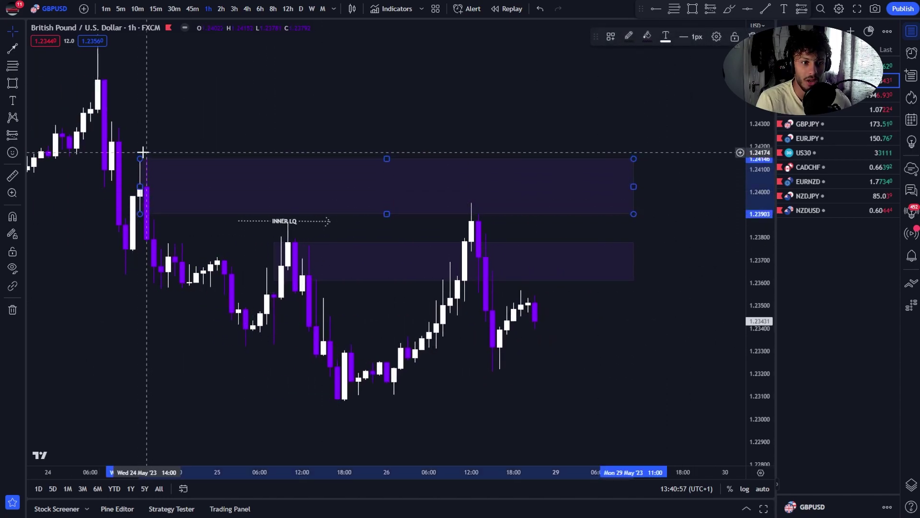
pyautogui.click(246, 144)
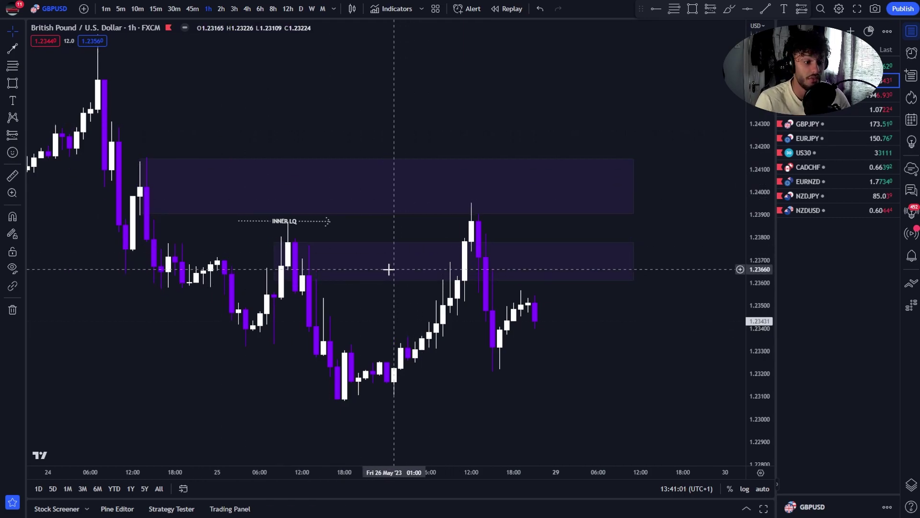
# - Switch GBPUSD to the 1-minute timeframe and frame the 11:00–15:00 candles
pyautogui.click(108, 9)
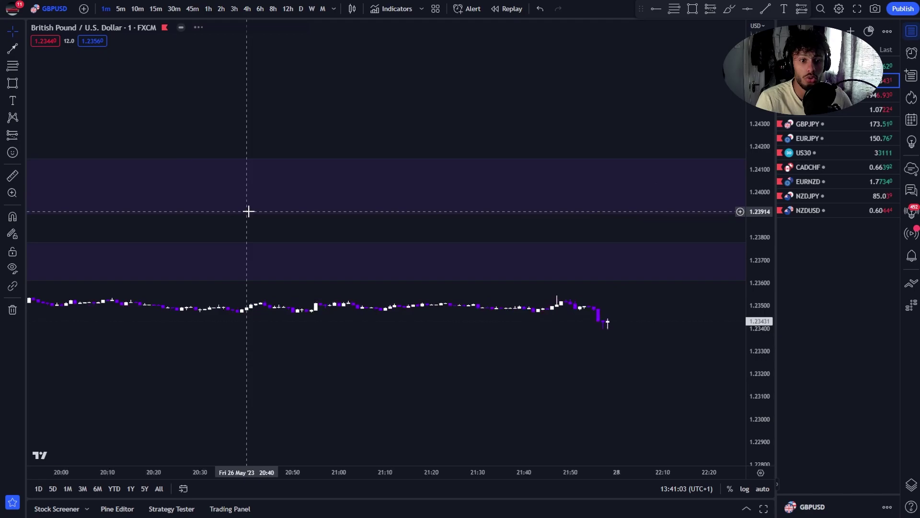
pyautogui.scroll(5, 481, 180)
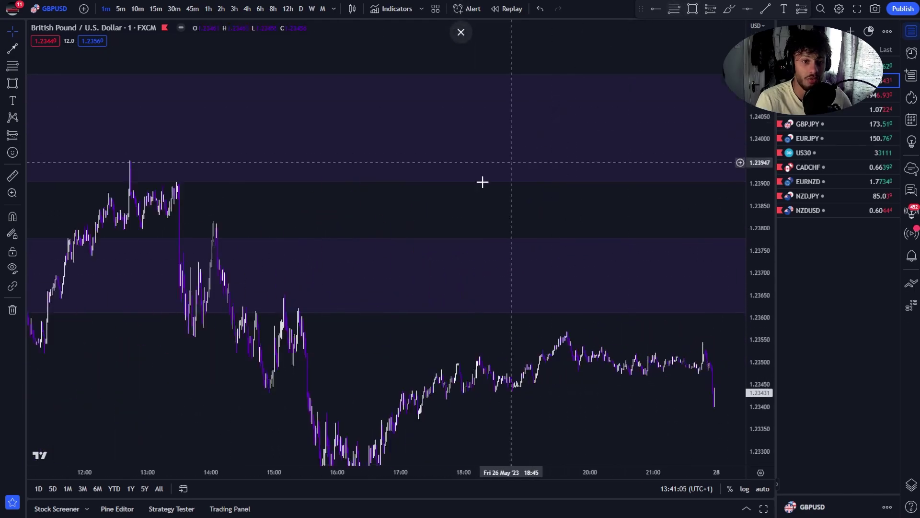
pyautogui.scroll(5, 594, 243)
pyautogui.moveTo(521, 222); pyautogui.dragTo(637, 220)
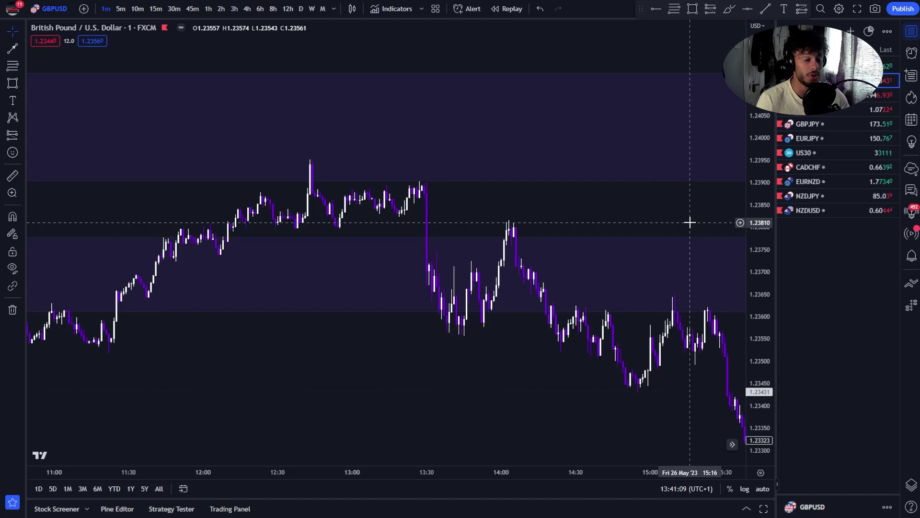
pyautogui.moveTo(760, 272); pyautogui.dragTo(737, 171)
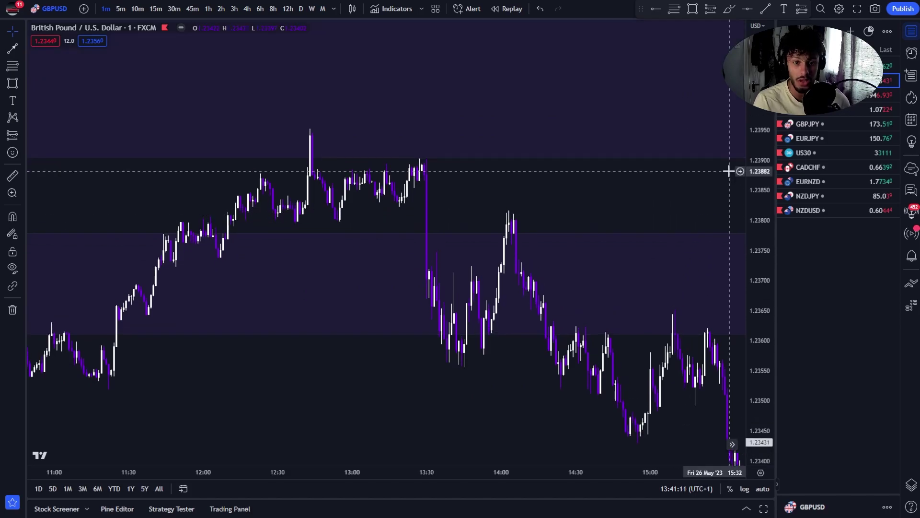
pyautogui.scroll(2, 529, 187)
pyautogui.moveTo(562, 189); pyautogui.dragTo(649, 243)
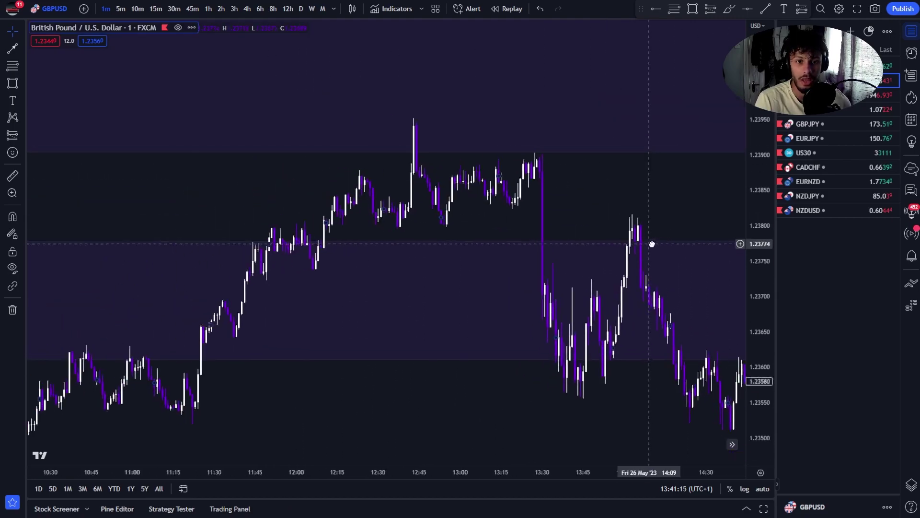
# - Place a horizontal ray at the 12:45 high near 1.2395
pyautogui.click(24, 46)
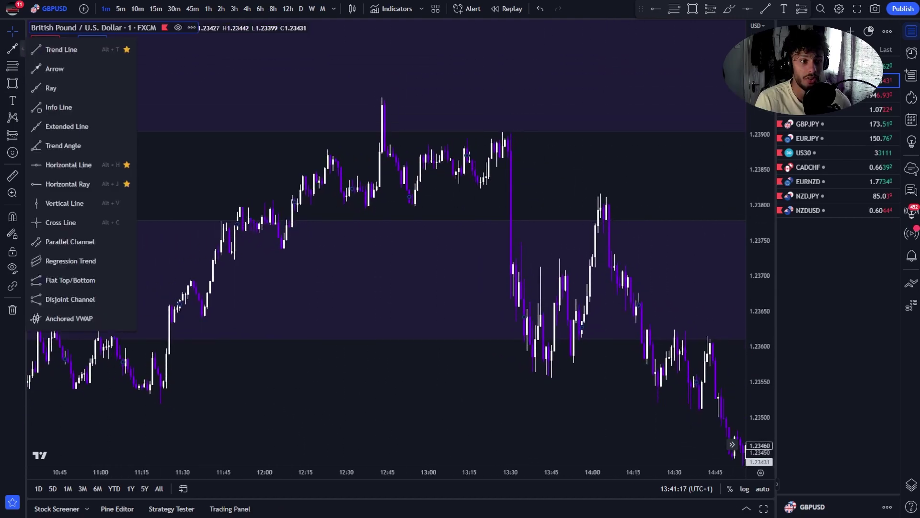
pyautogui.click(52, 184)
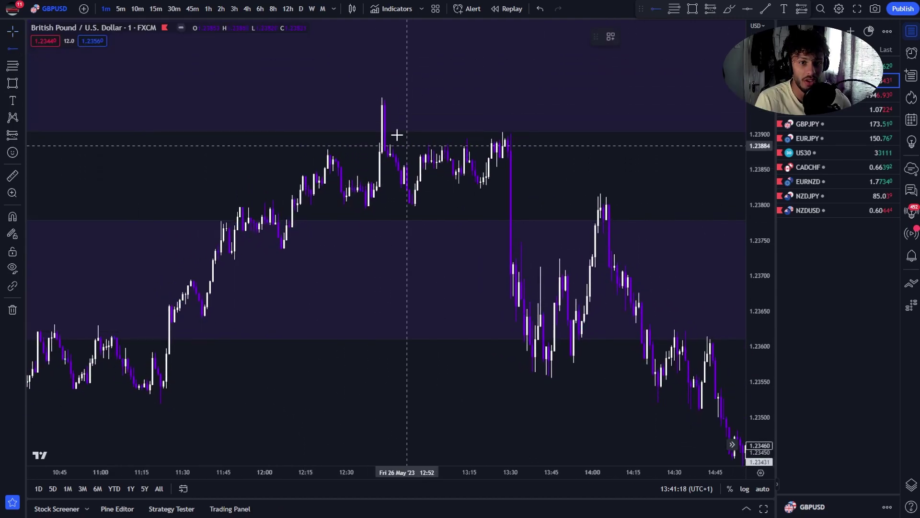
pyautogui.click(362, 97)
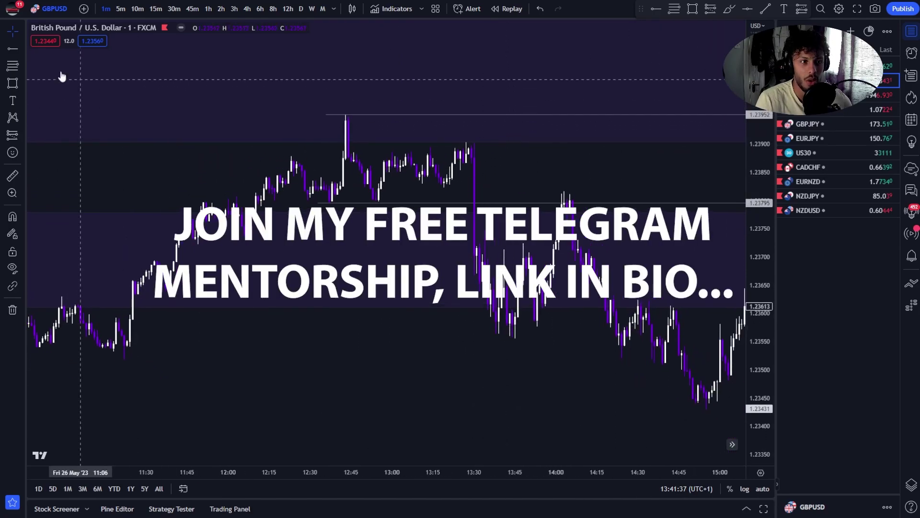
# - Draw red brush marks around the 13:25 high, the drop and the 14:00 retest, undoing the last two
pyautogui.click(21, 85)
pyautogui.click(48, 85)
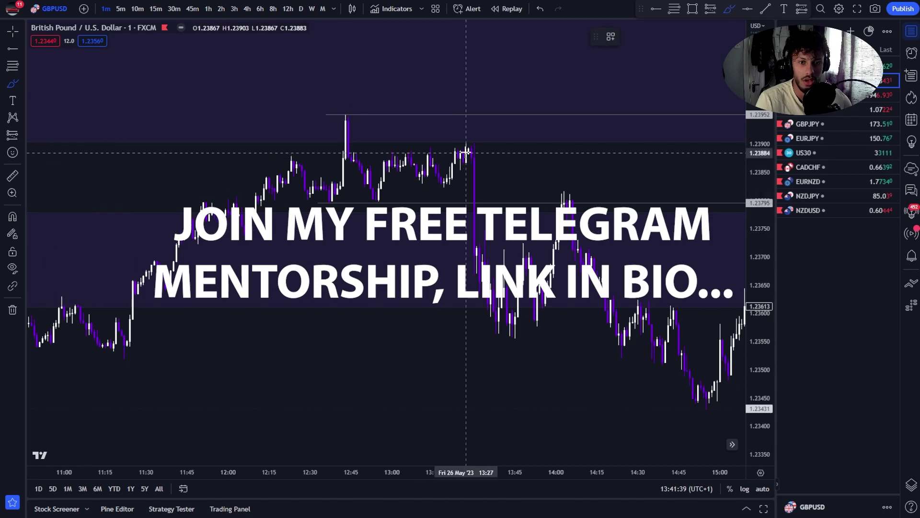
pyautogui.moveTo(469, 156)
pyautogui.mouseDown()
pyautogui.moveTo(503, 340)
pyautogui.moveTo(534, 328)
pyautogui.moveTo(565, 199)
pyautogui.moveTo(575, 196)
pyautogui.moveTo(556, 181)
pyautogui.moveTo(567, 220)
pyautogui.moveTo(593, 199)
pyautogui.mouseUp()
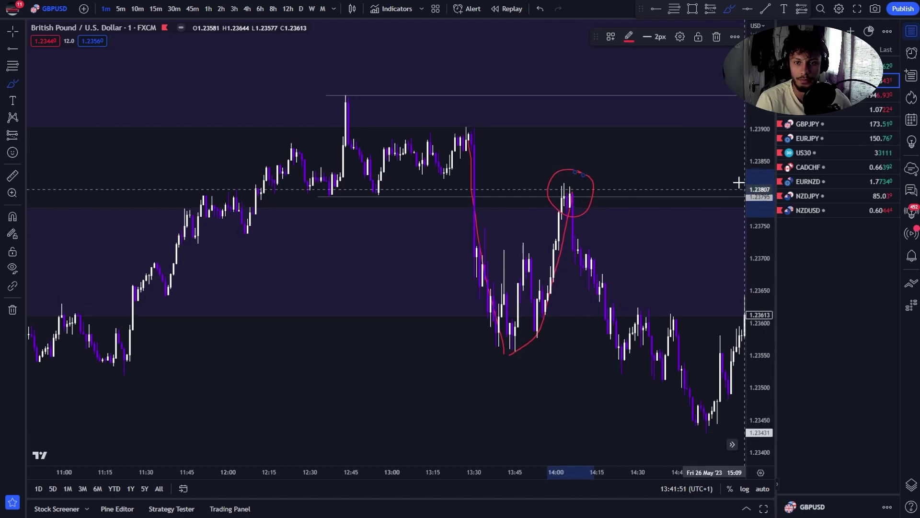
pyautogui.scroll(2, 567, 220)
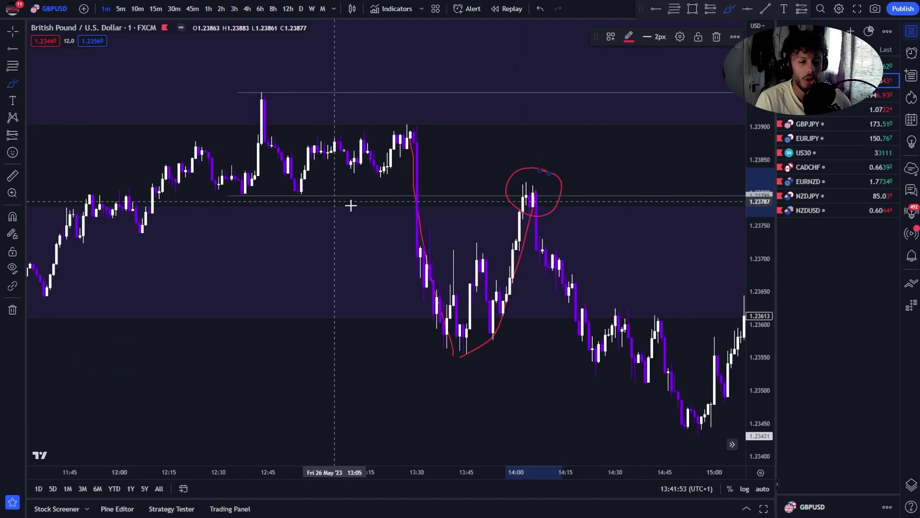
pyautogui.scroll(-2, 529, 195)
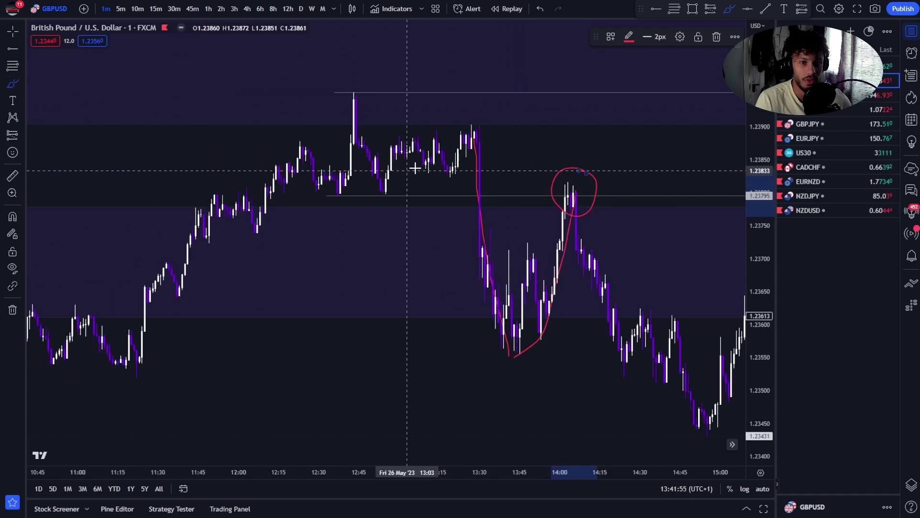
pyautogui.moveTo(486, 118)
pyautogui.mouseDown()
pyautogui.moveTo(419, 82)
pyautogui.moveTo(277, 82)
pyautogui.moveTo(127, 148)
pyautogui.moveTo(164, 236)
pyautogui.moveTo(292, 244)
pyautogui.moveTo(422, 197)
pyautogui.moveTo(488, 117)
pyautogui.moveTo(448, 138)
pyautogui.moveTo(453, 242)
pyautogui.moveTo(484, 347)
pyautogui.moveTo(530, 345)
pyautogui.moveTo(544, 242)
pyautogui.moveTo(501, 119)
pyautogui.moveTo(487, 111)
pyautogui.mouseUp()
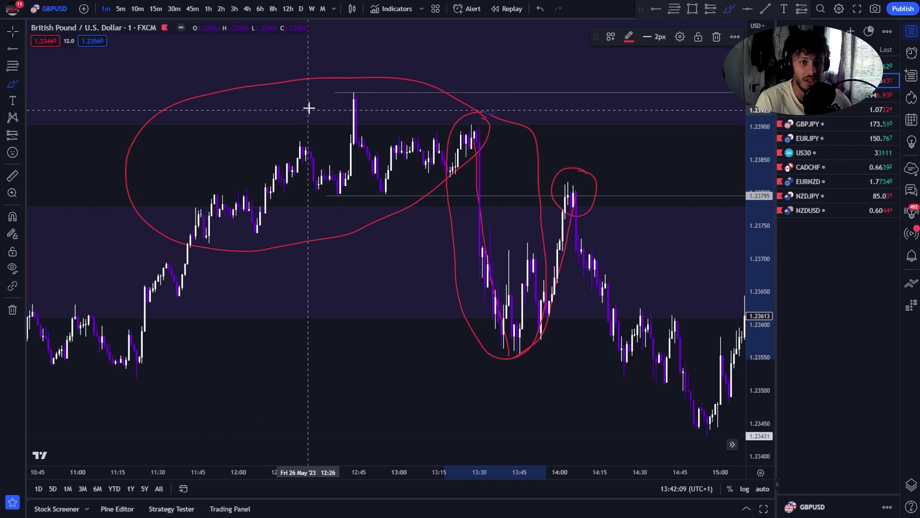
pyautogui.moveTo(319, 103)
pyautogui.mouseDown()
pyautogui.moveTo(73, 58)
pyautogui.moveTo(94, 60)
pyautogui.mouseUp()
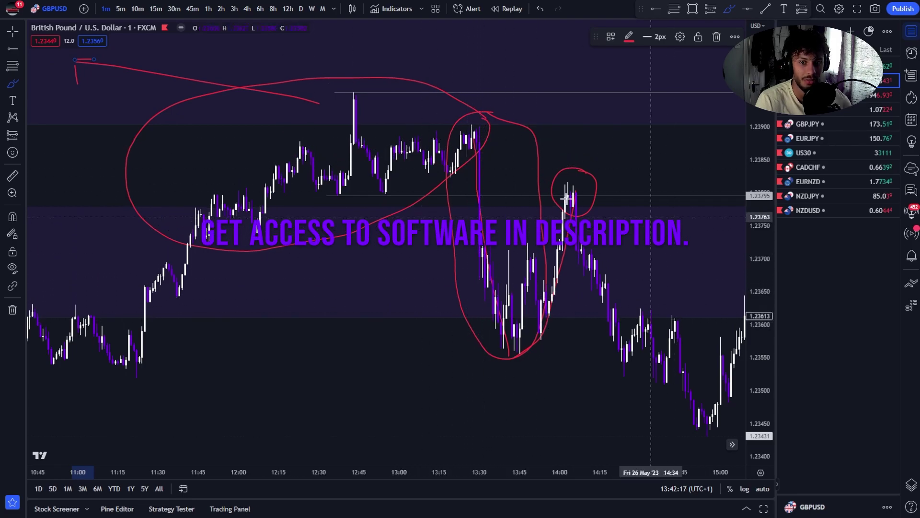
pyautogui.moveTo(541, 336); pyautogui.dragTo(620, 22)
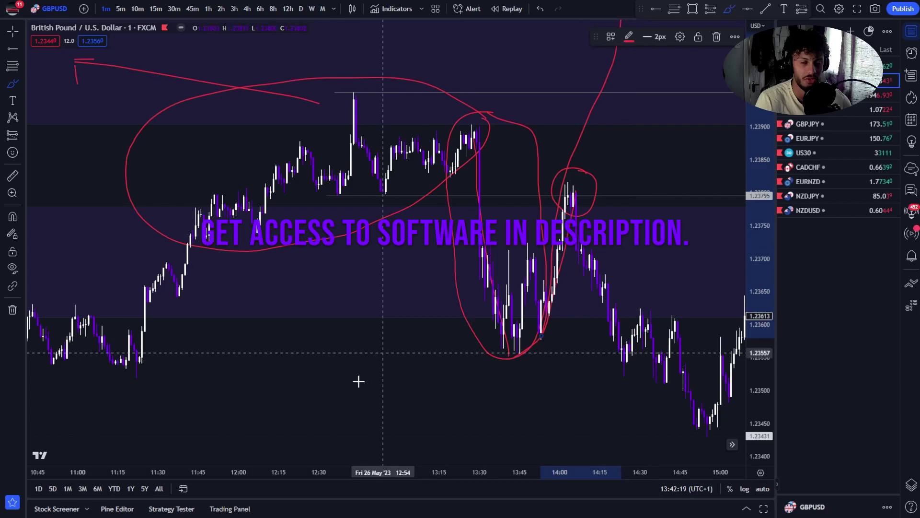
pyautogui.hotkey('ctrl', 'z')
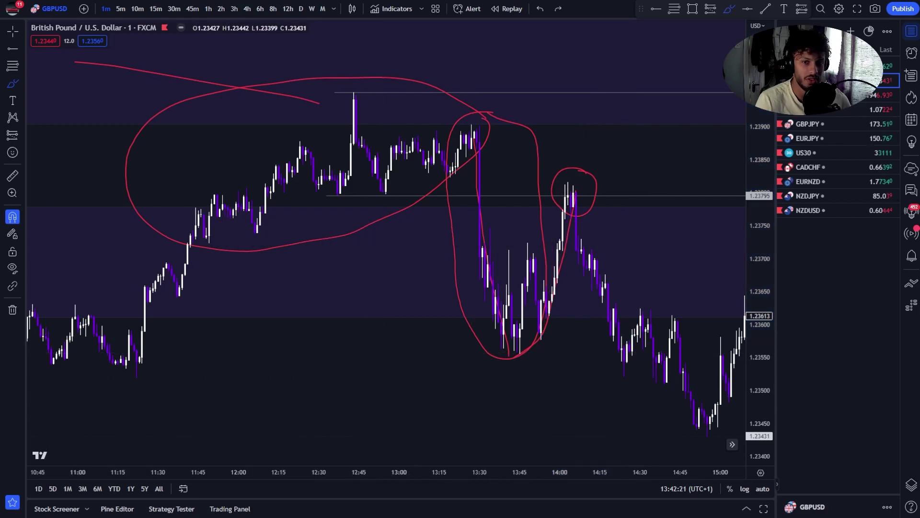
pyautogui.hotkey('ctrl', 'z')
pyautogui.hotkey('ctrl', 'z')
pyautogui.hotkey('ctrl', 'z')
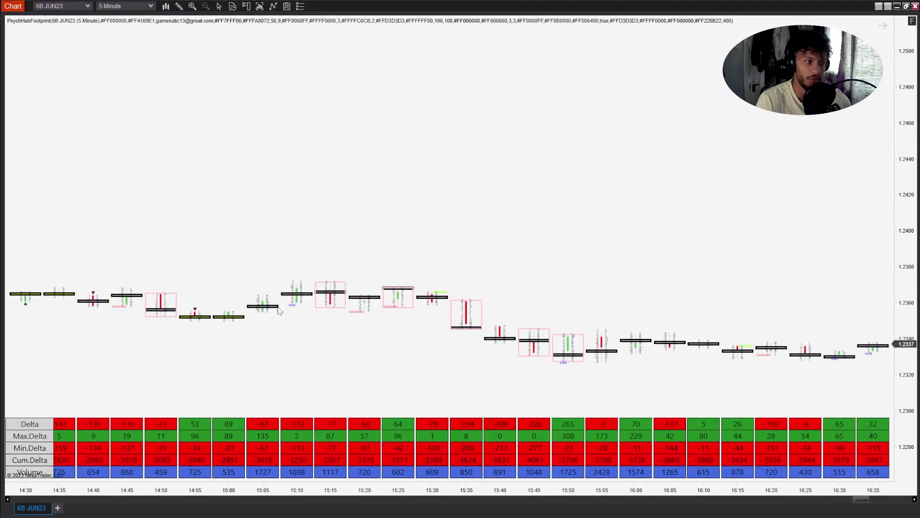
# - Scroll the 6B JUN23 footprint chart back and compress the bars to show 11:45–13:45
pyautogui.scroll(4, 384, 269)
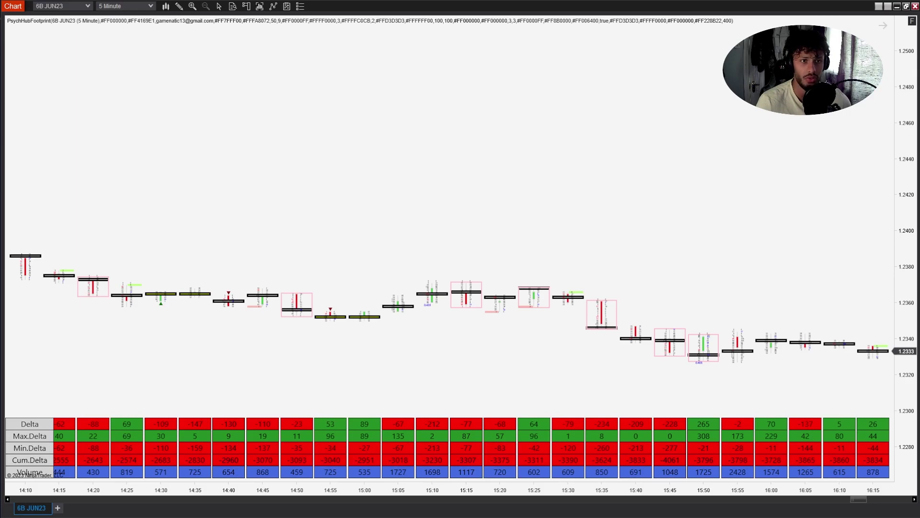
pyautogui.scroll(14, 505, 269)
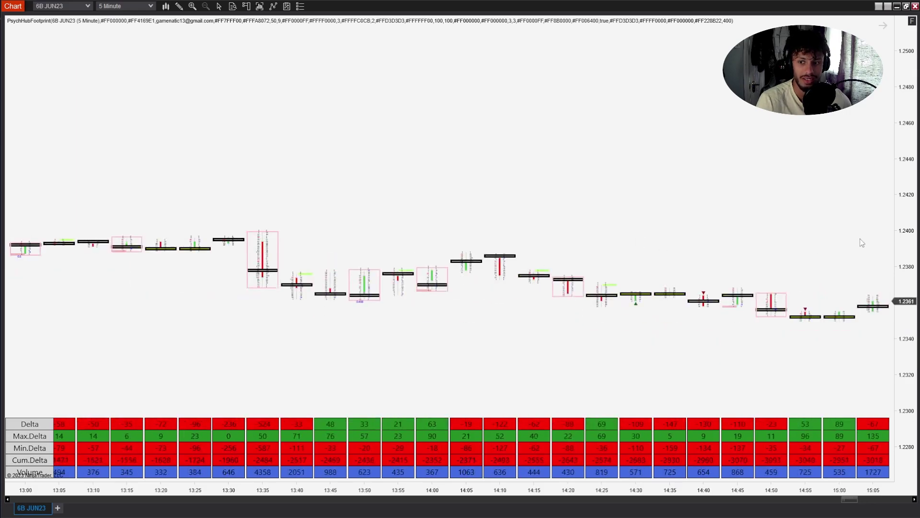
pyautogui.scroll(6, 656, 259)
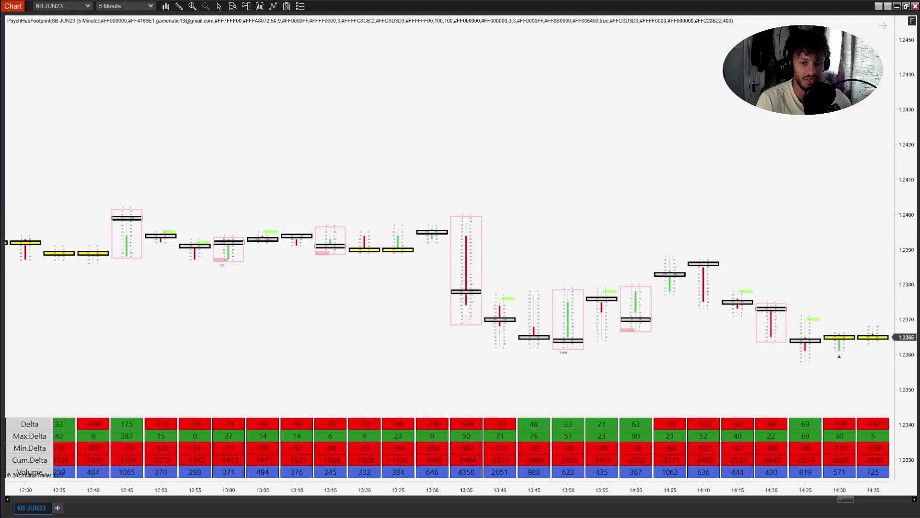
pyautogui.scroll(6, 412, 238)
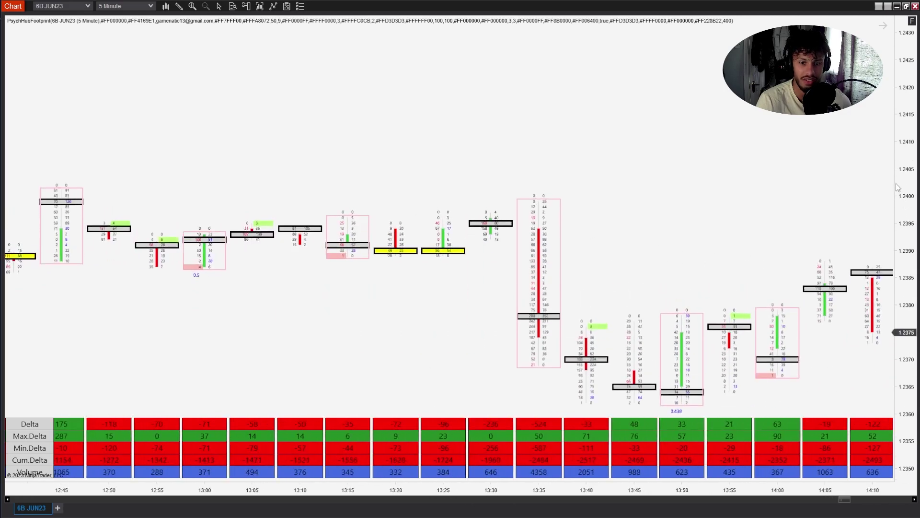
pyautogui.scroll(2, 674, 268)
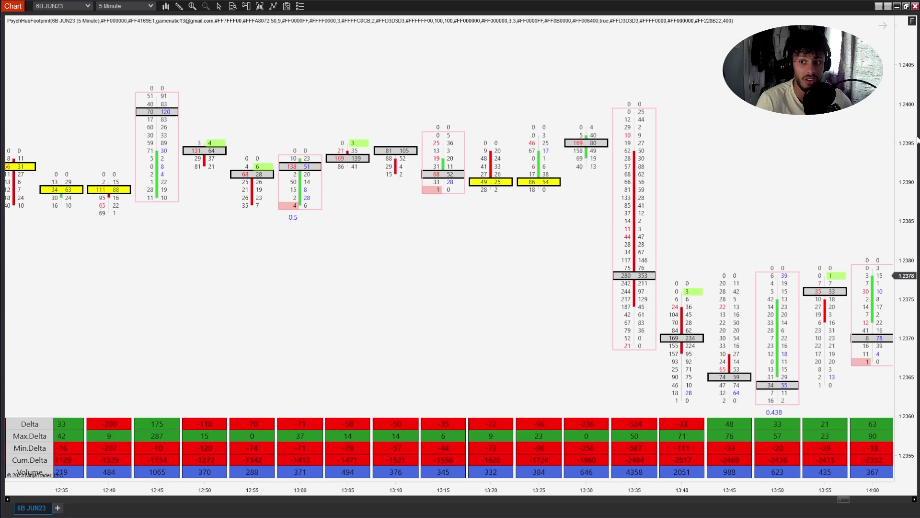
pyautogui.scroll(-1, 665, 192)
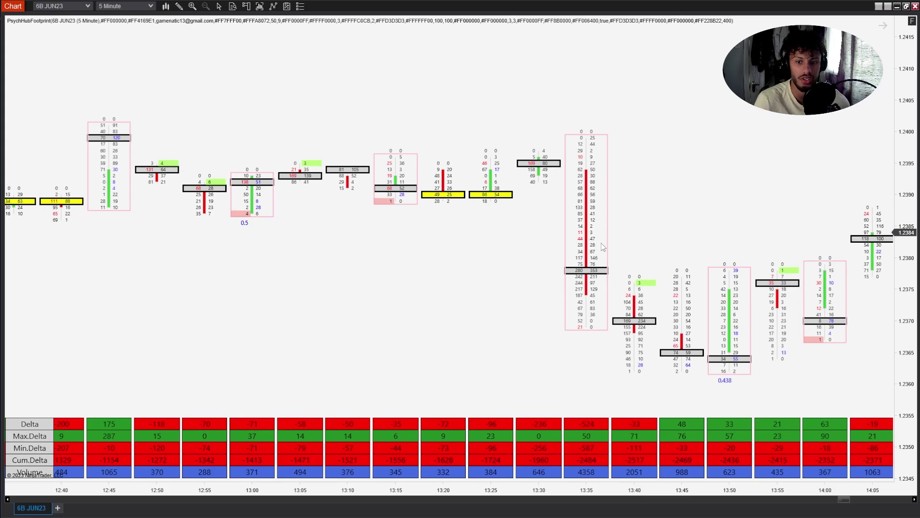
pyautogui.moveTo(381, 264); pyautogui.dragTo(559, 264)
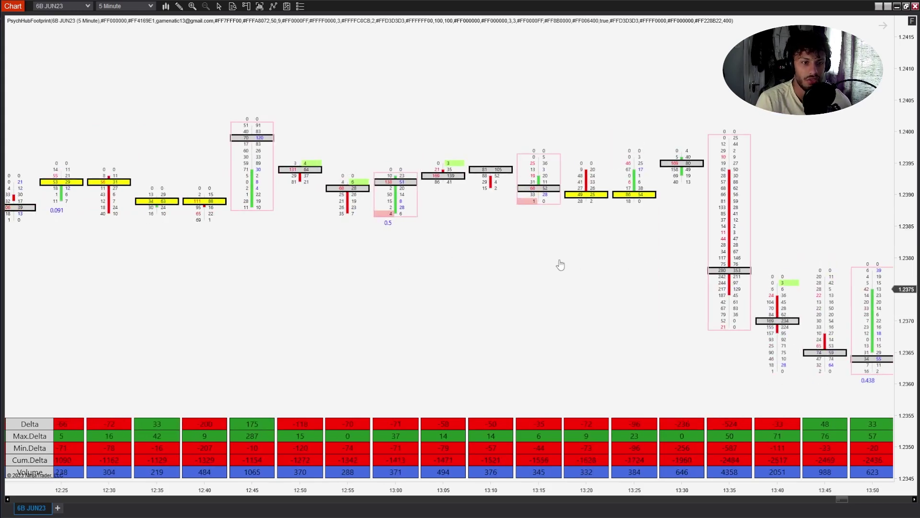
pyautogui.moveTo(347, 489); pyautogui.dragTo(415, 492)
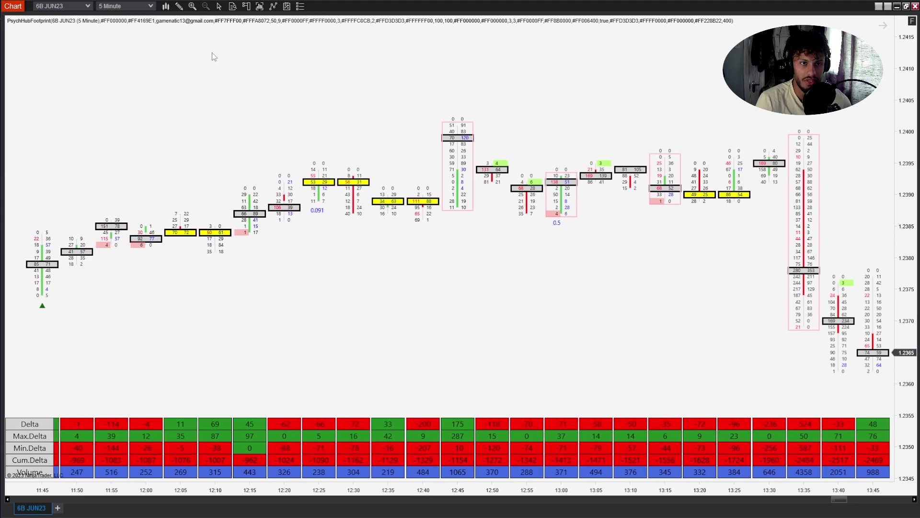
# - Draw a blue rectangle over the top prices and extend it to the chart's left edge
pyautogui.click(179, 5)
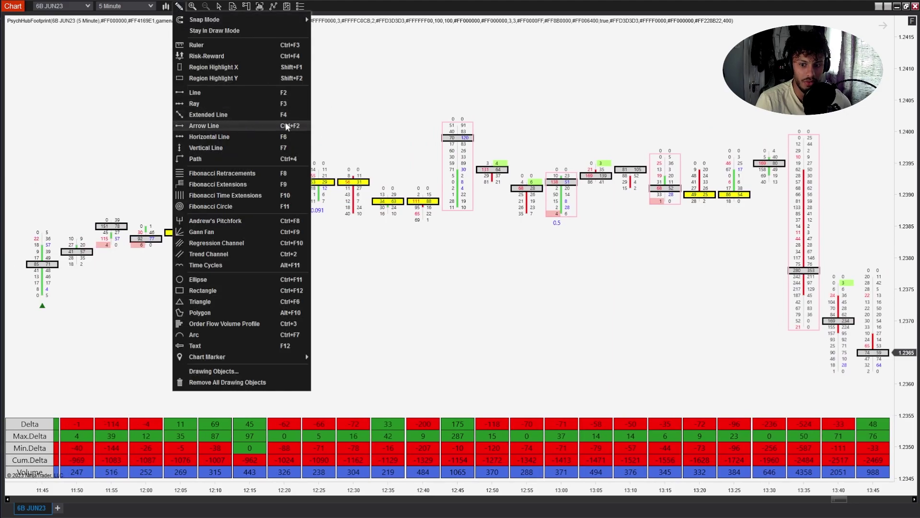
pyautogui.click(199, 291)
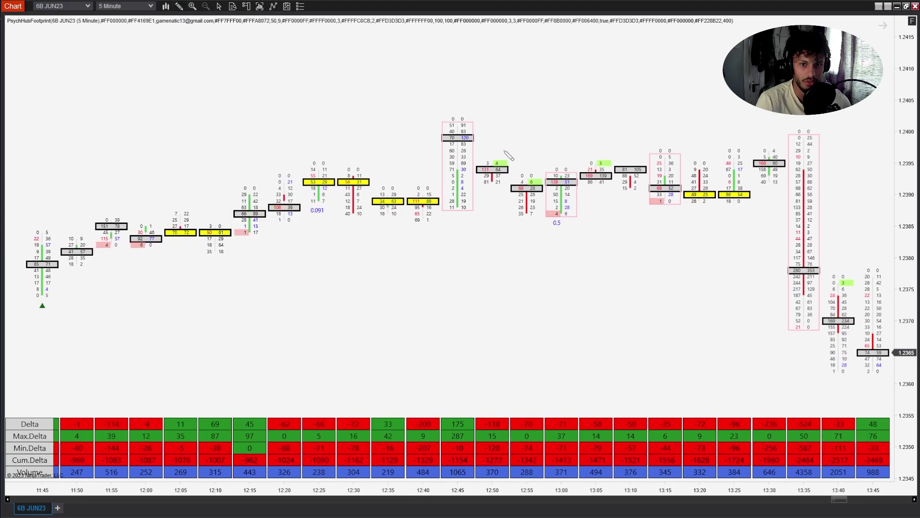
pyautogui.click(804, 147)
pyautogui.click(214, 93)
pyautogui.moveTo(179, 99); pyautogui.dragTo(8, 96)
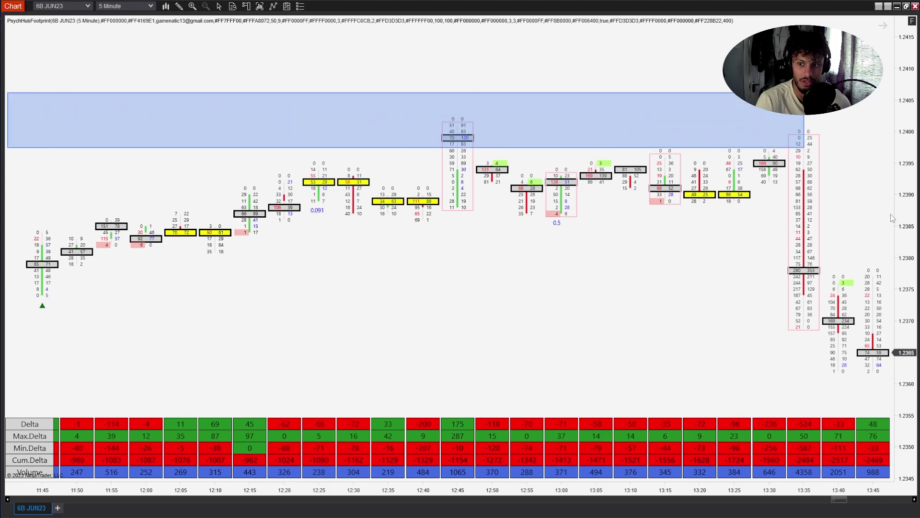
pyautogui.moveTo(893, 218)
pyautogui.mouseDown()
pyautogui.moveTo(894, 235)
pyautogui.moveTo(894, 221)
pyautogui.mouseUp()
pyautogui.scroll(-2, 427, 220)
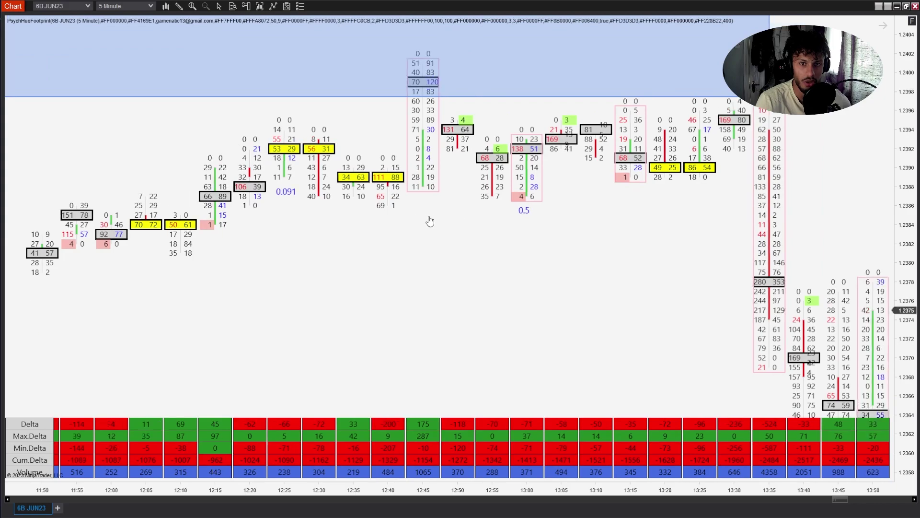
# - Draw a horizontal ray at the 0.5 level near 1.2386
pyautogui.click(179, 6)
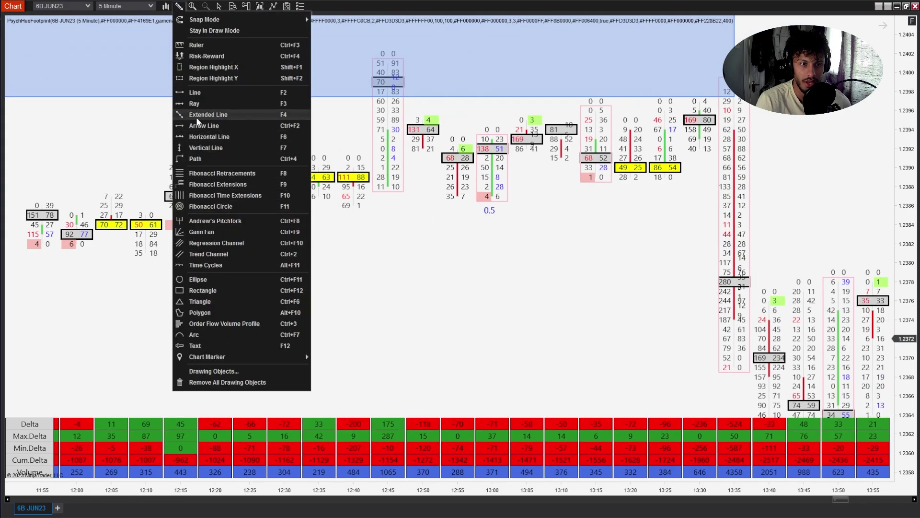
pyautogui.click(226, 104)
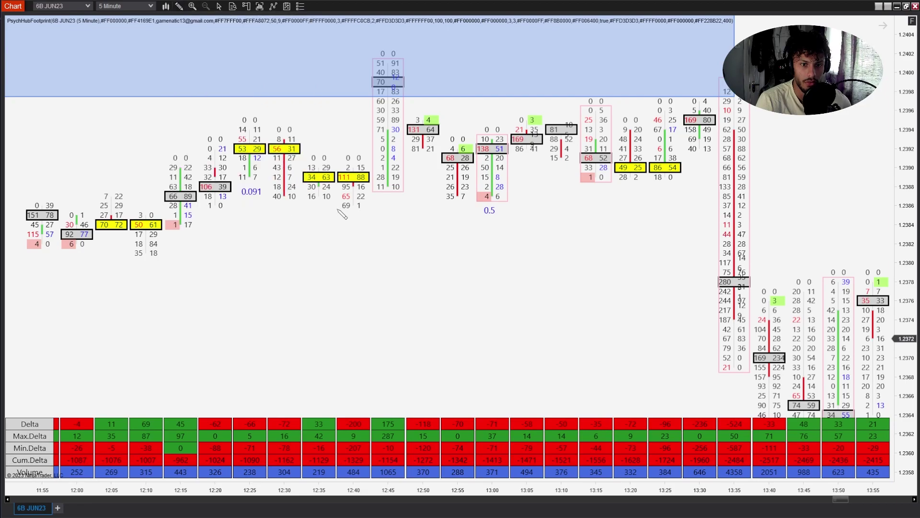
pyautogui.click(318, 208)
pyautogui.click(871, 209)
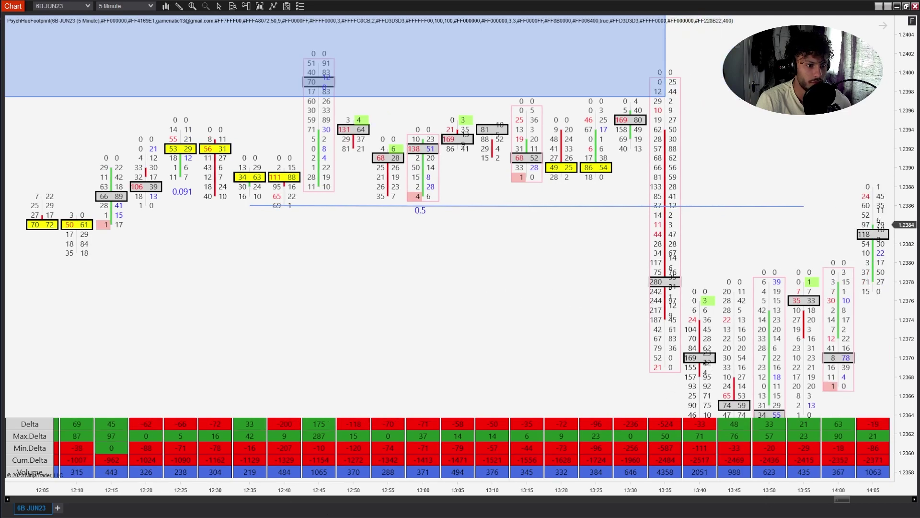
pyautogui.hotkey('ctrl', 'f')
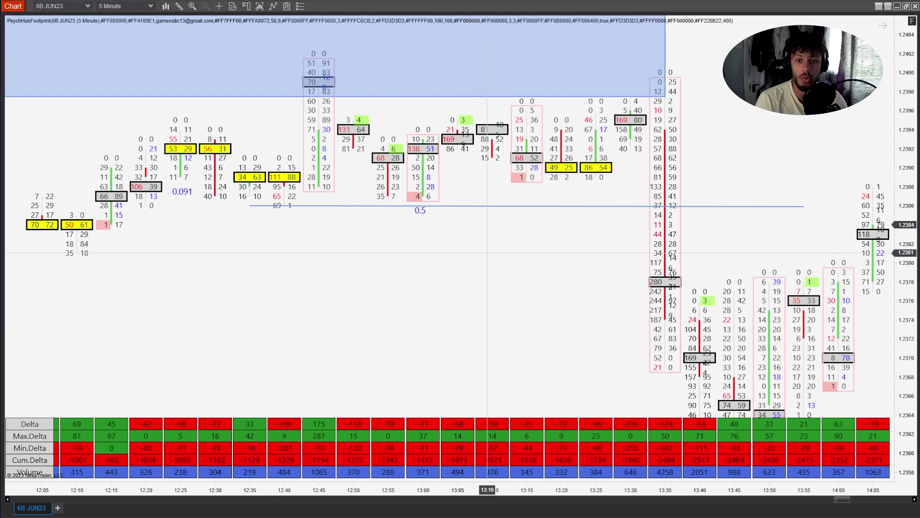
pyautogui.moveTo(445, 496); pyautogui.dragTo(390, 494)
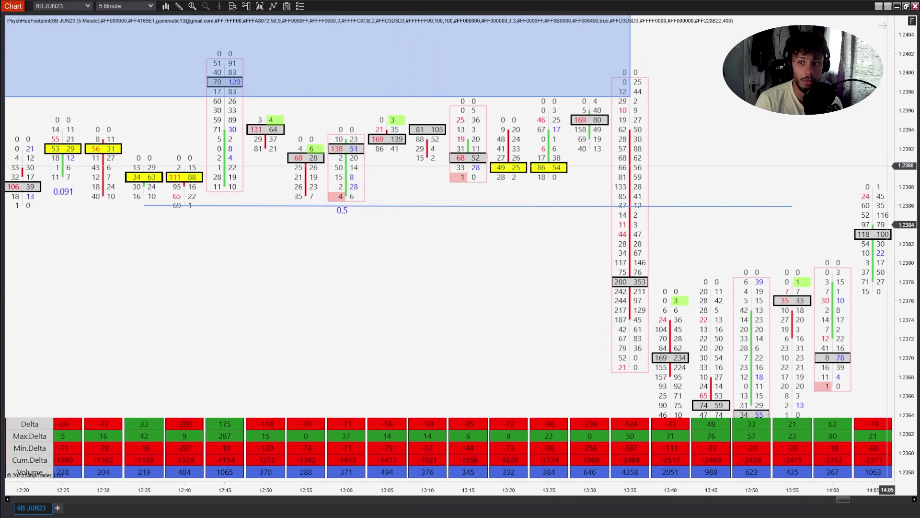
pyautogui.moveTo(447, 220); pyautogui.dragTo(447, 301)
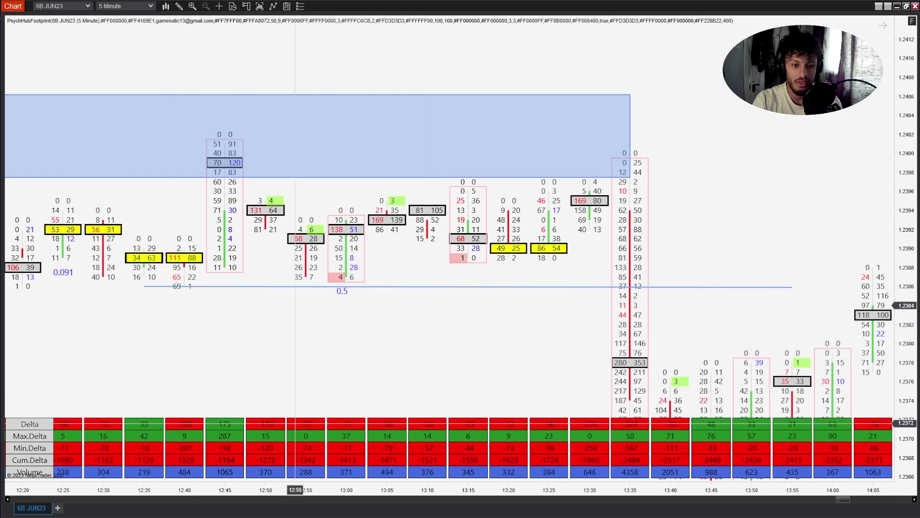
pyautogui.moveTo(891, 139); pyautogui.dragTo(890, 178)
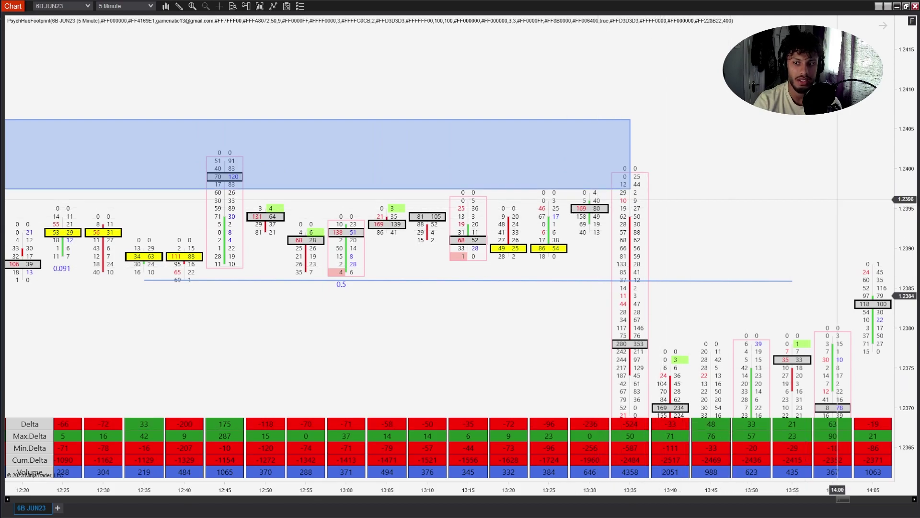
pyautogui.moveTo(908, 137); pyautogui.dragTo(907, 160)
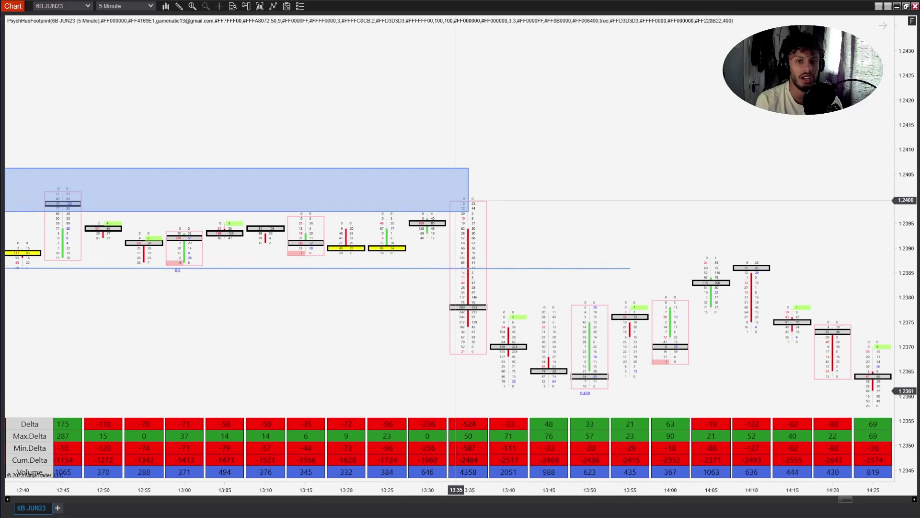
# - Rescale the NinjaTrader price axis, then minimize NinjaTrader to return to TradingView
pyautogui.scroll(-3, 703, 297)
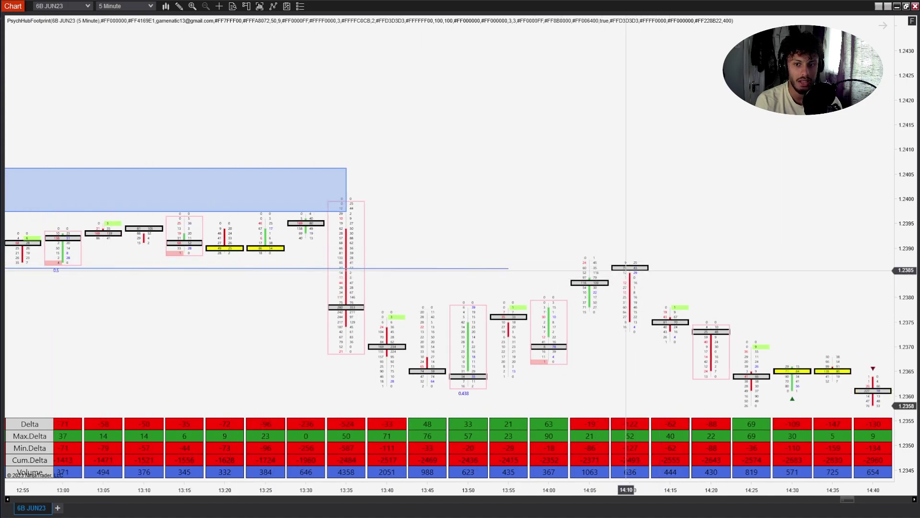
pyautogui.moveTo(908, 289); pyautogui.dragTo(909, 261)
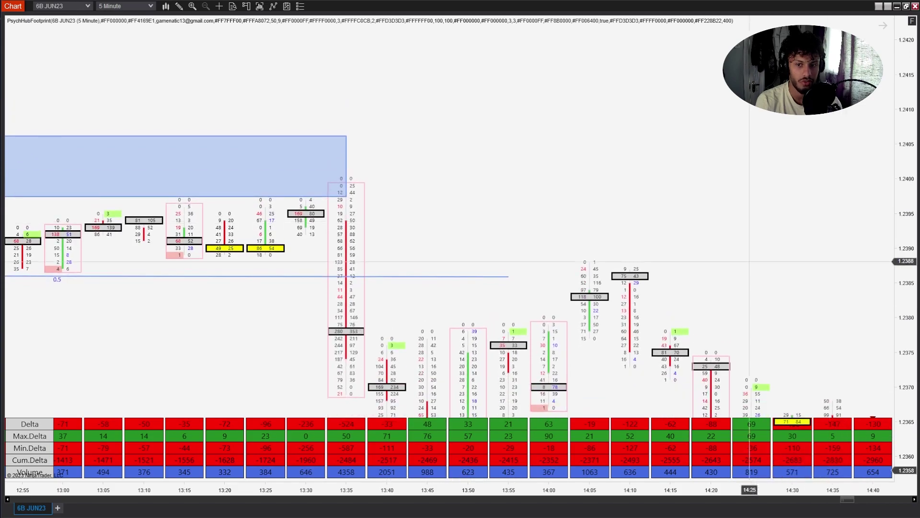
pyautogui.click(897, 6)
pyautogui.scroll(2, 432, 250)
pyautogui.scroll(-3, 520, 191)
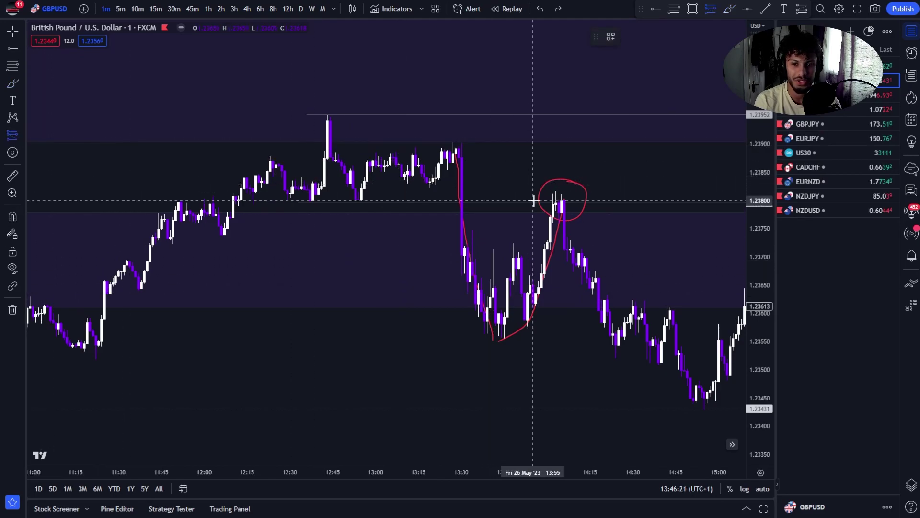
# - Place a short position at the 14:00 retest, entry 1.23794 and stop 1.23897, then show 1h
pyautogui.click(556, 203)
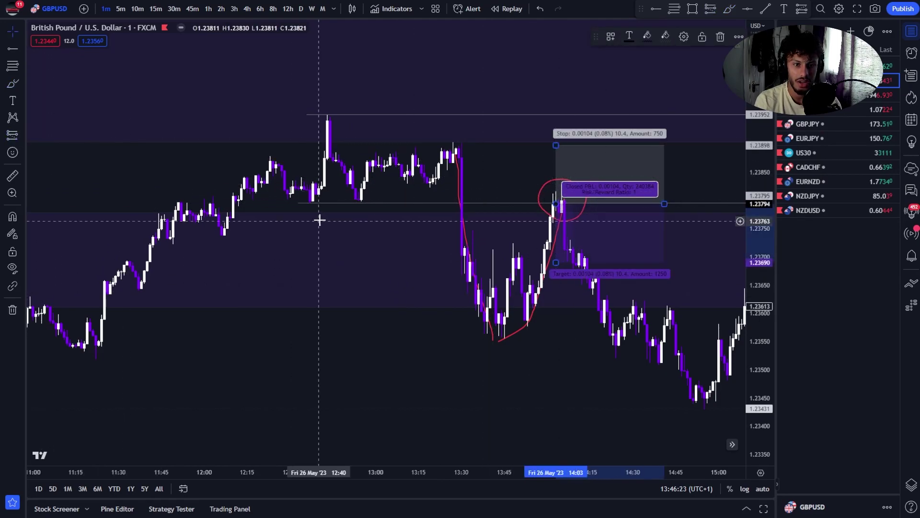
pyautogui.moveTo(556, 145); pyautogui.dragTo(462, 145)
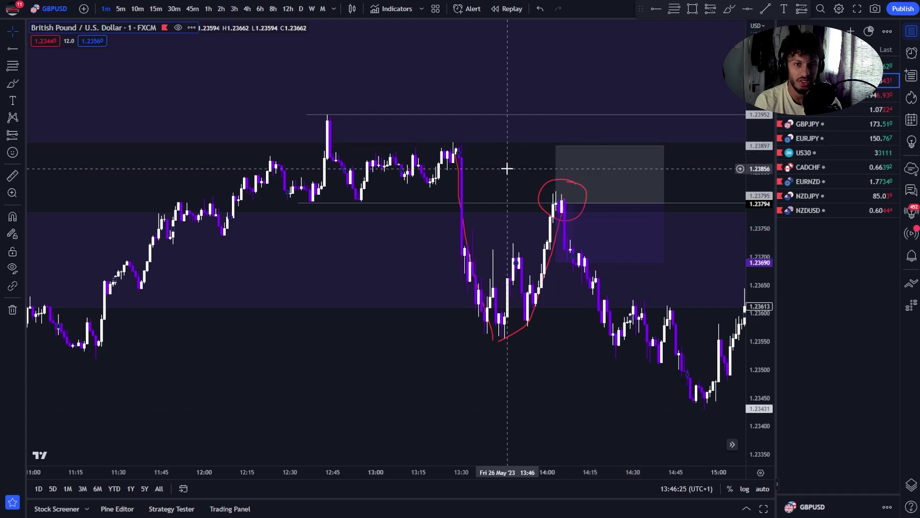
pyautogui.moveTo(665, 201); pyautogui.dragTo(838, 196)
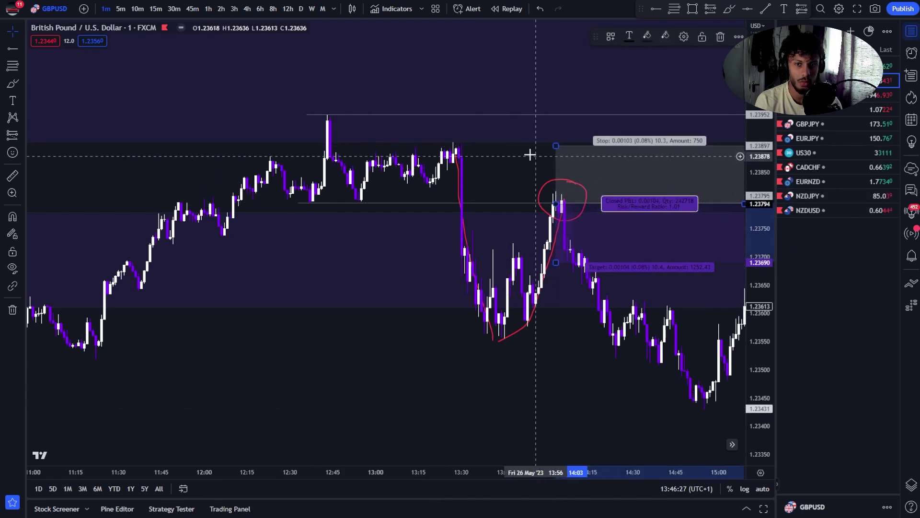
pyautogui.moveTo(713, 206); pyautogui.dragTo(838, 223)
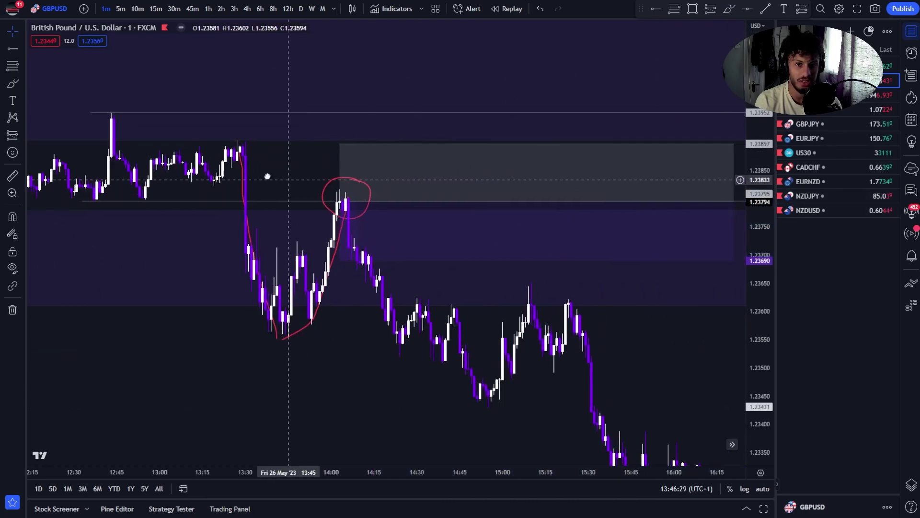
pyautogui.moveTo(288, 174); pyautogui.dragTo(200, 141)
pyautogui.click(208, 8)
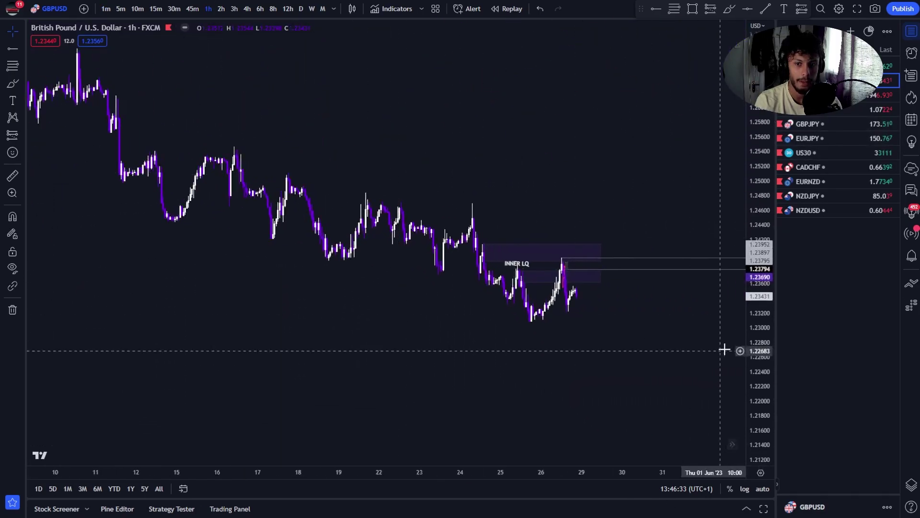
pyautogui.scroll(5, 653, 337)
pyautogui.scroll(3, 610, 292)
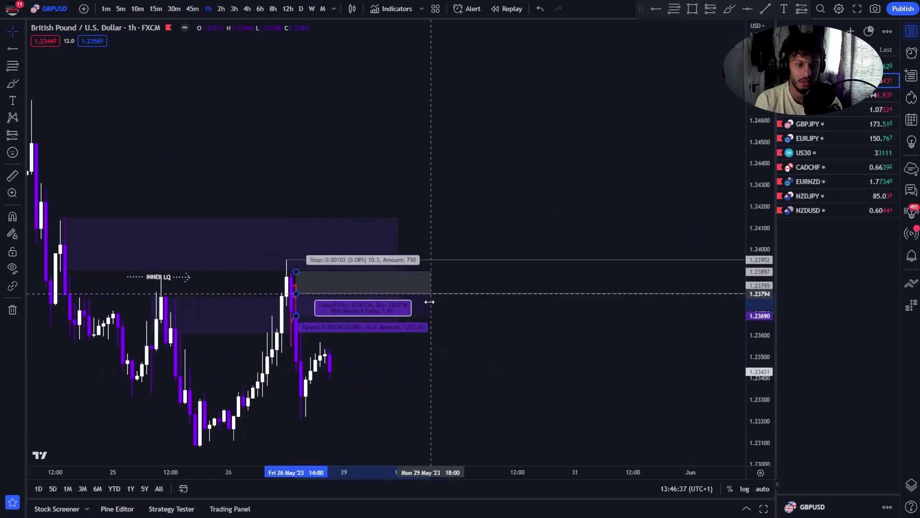
pyautogui.hscroll(-3, 657, 333)
pyautogui.hscroll(-1, 575, 346)
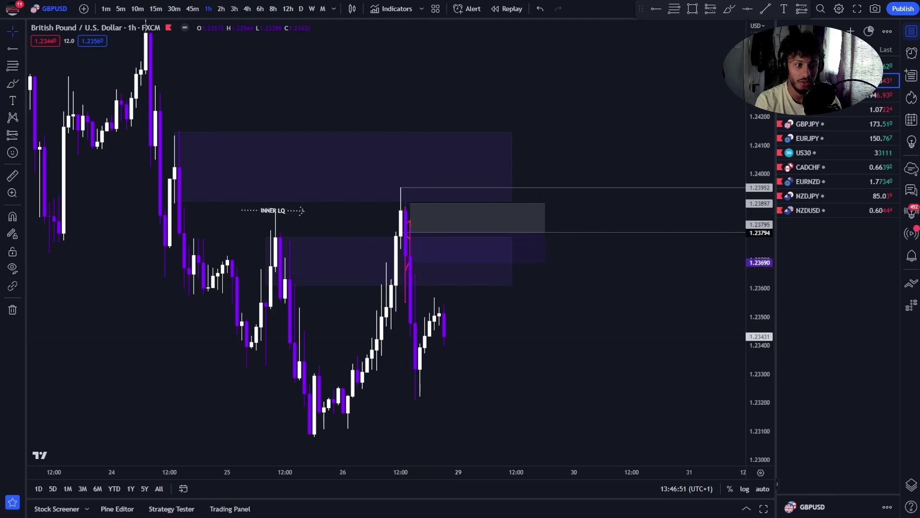
# - Remove all four existing drawings and place a new short position at the recent high
pyautogui.click(13, 309)
pyautogui.click(57, 307)
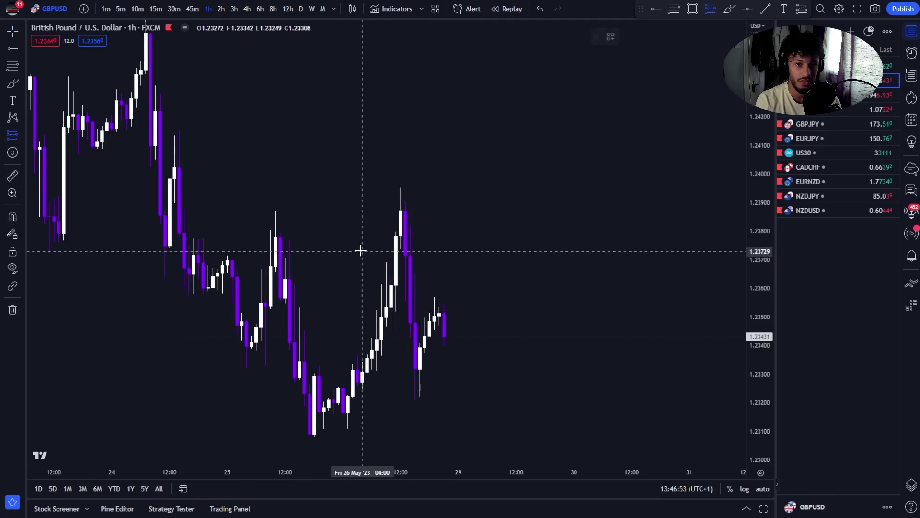
pyautogui.click(410, 238)
# - Pull the stop down near 1.2387, extend the target to 1.23080, and widen the box rightward
pyautogui.moveTo(411, 142); pyautogui.dragTo(411, 210)
pyautogui.moveTo(410, 330); pyautogui.dragTo(376, 436)
pyautogui.moveTo(517, 238); pyautogui.dragTo(665, 238)
pyautogui.moveTo(392, 413)
pyautogui.mouseDown()
pyautogui.moveTo(397, 367)
pyautogui.moveTo(424, 379)
pyautogui.mouseUp()
pyautogui.click(415, 392)
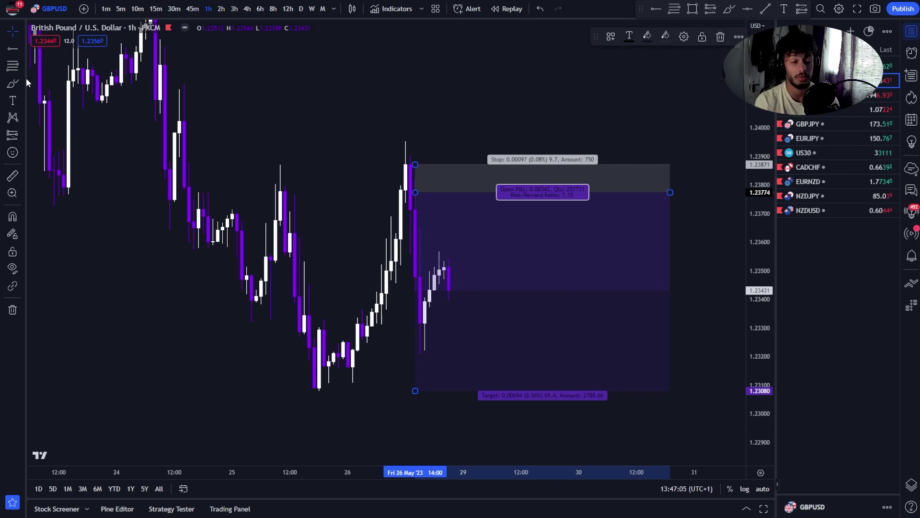
pyautogui.click(13, 65)
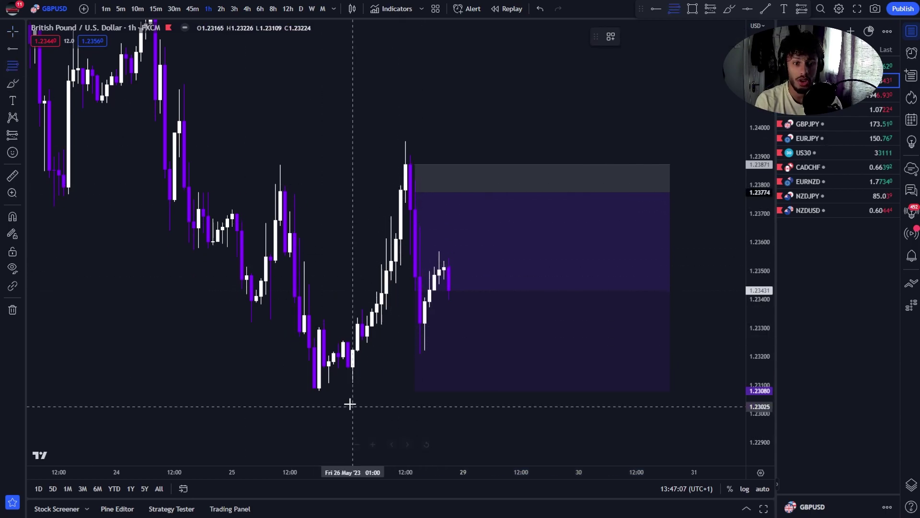
# - Draw a Fibonacci retracement from the 1.23080 low to the 1.23952 high
pyautogui.click(306, 391)
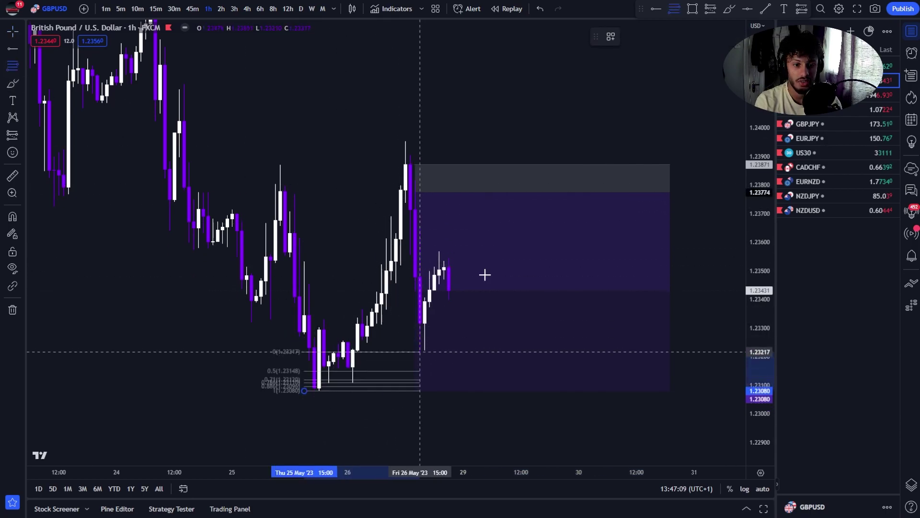
pyautogui.click(593, 141)
pyautogui.click(724, 262)
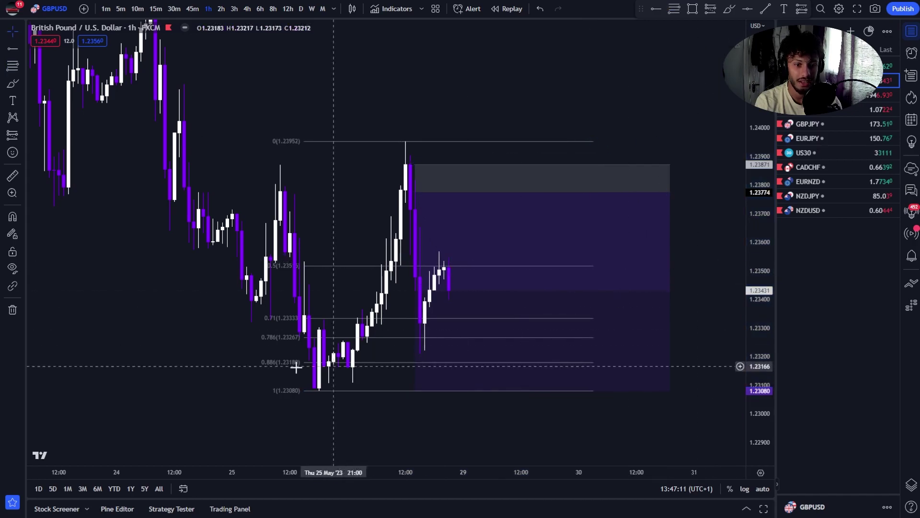